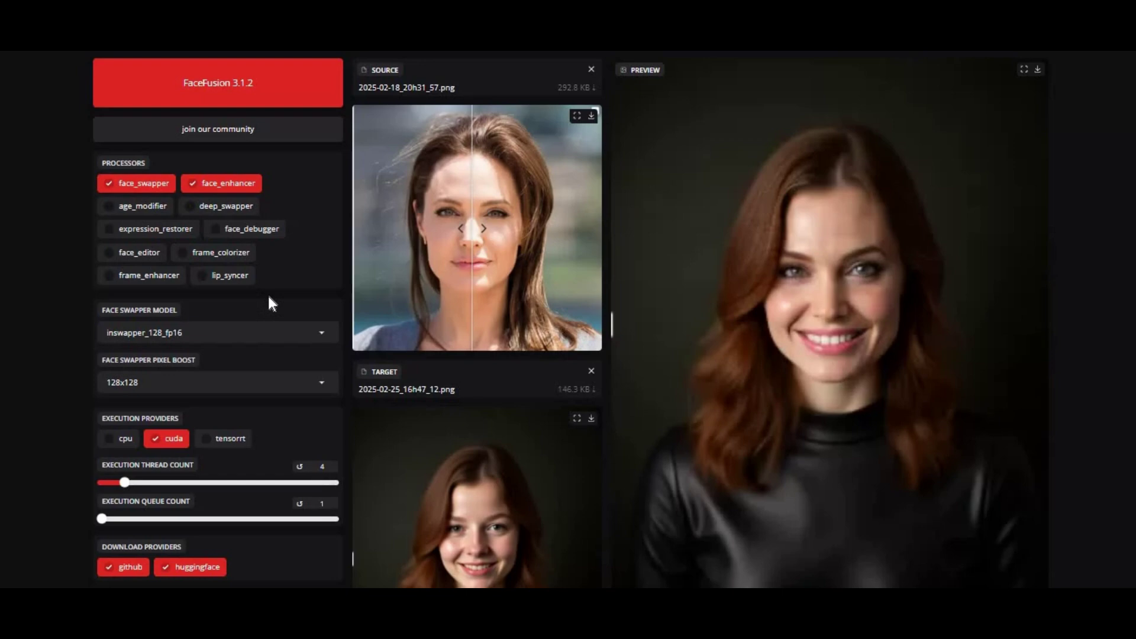
- Examine the face swapper model choices and the remaining processing, output, face selector, mask and detector settings in FaceFusion 3.1.2
left_click(256, 332)
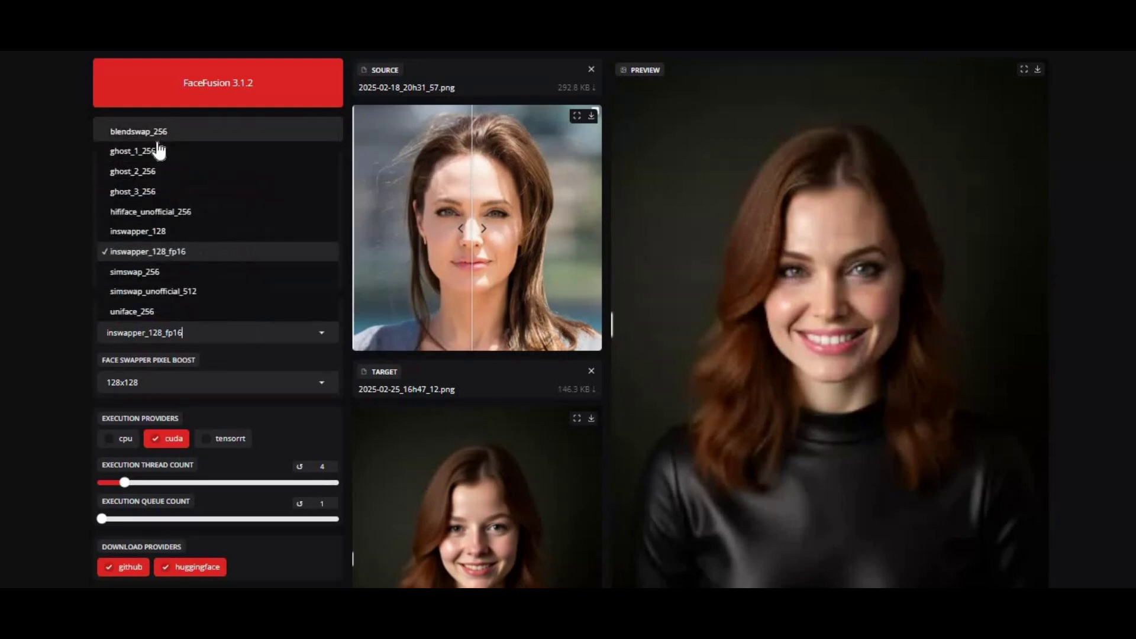
left_click(34, 331)
scroll(93, 296, "down", 3)
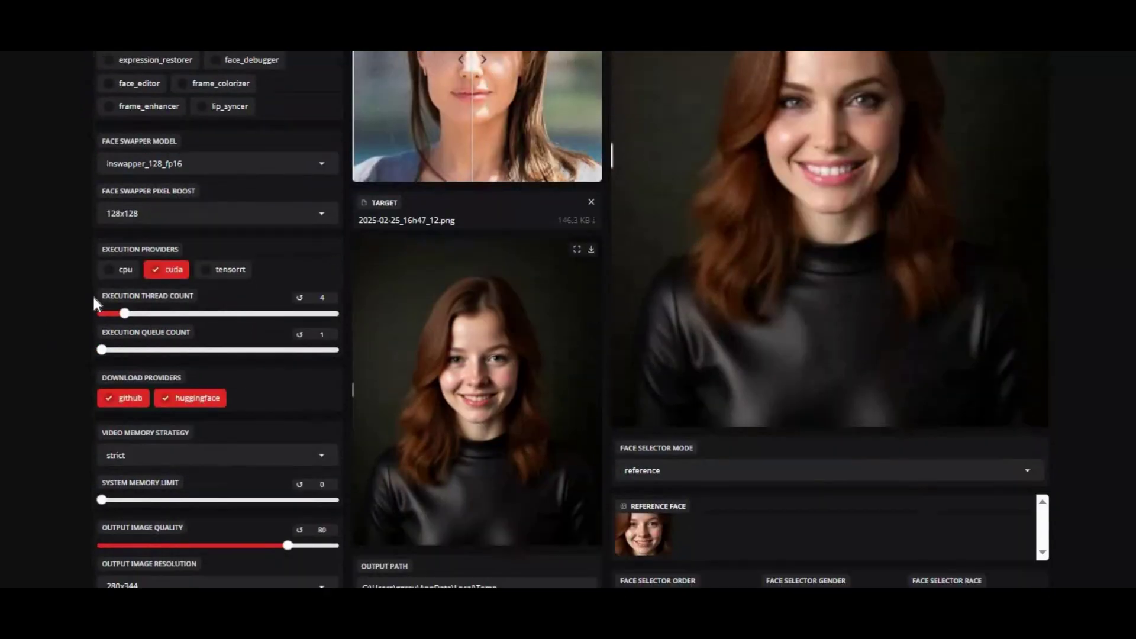
scroll(93, 293, "down", 3)
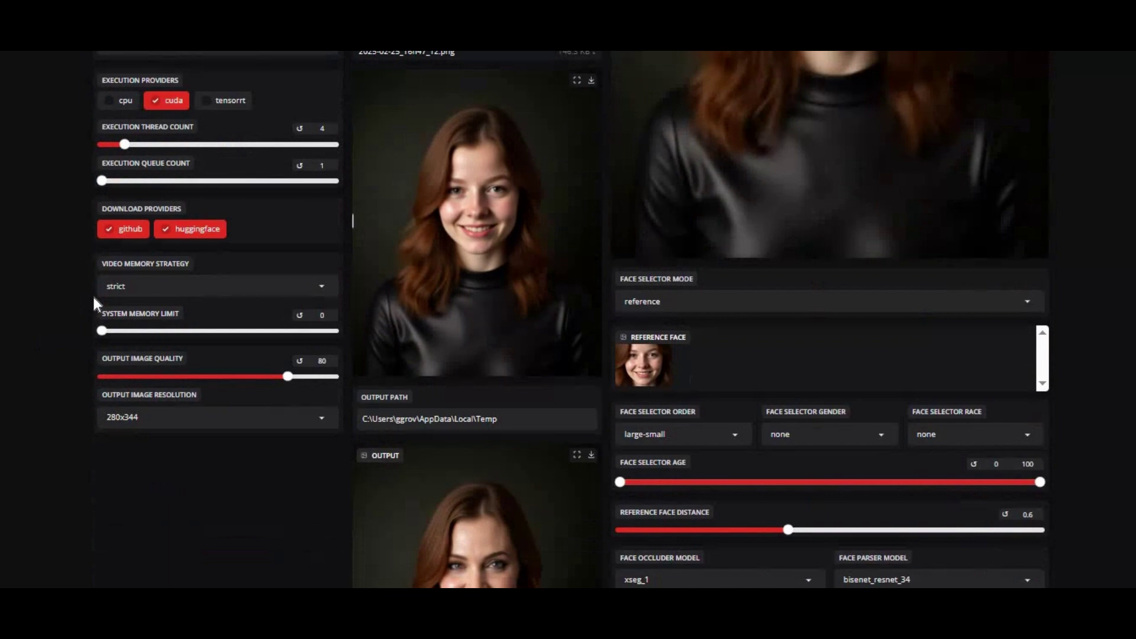
scroll(92, 293, "down", 3)
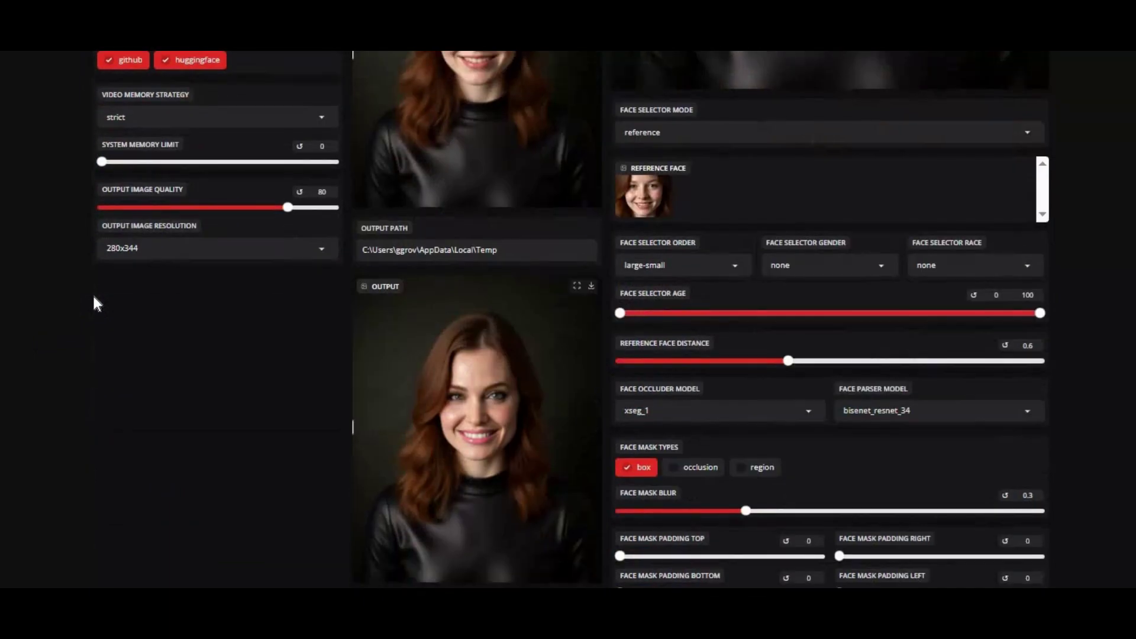
scroll(92, 293, "down", 3)
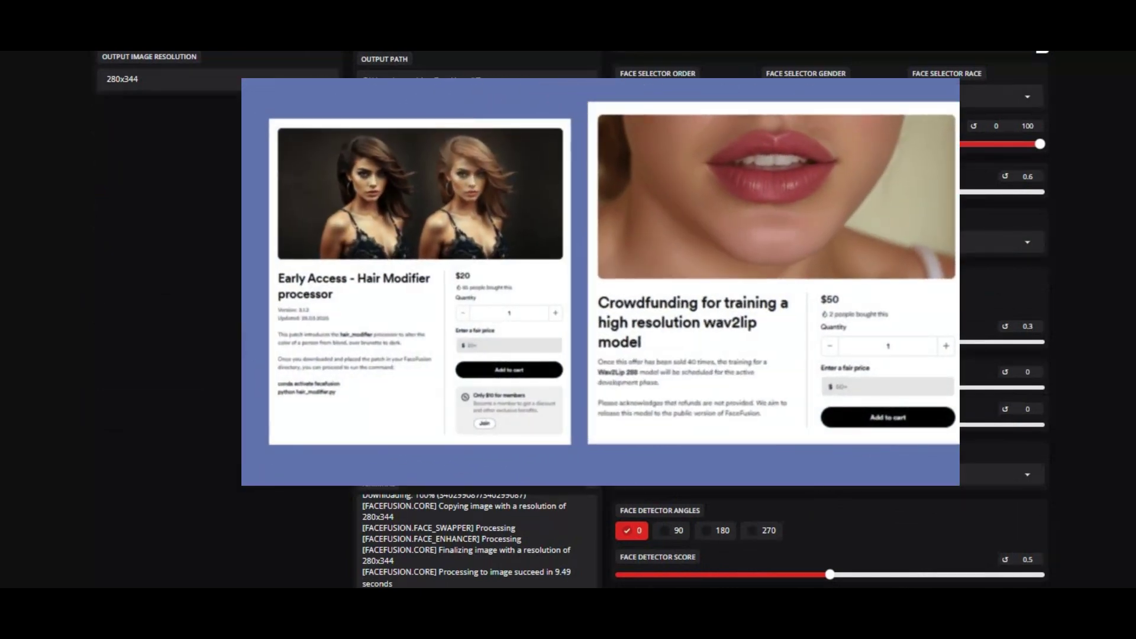
scroll(707, 362, "down", 3)
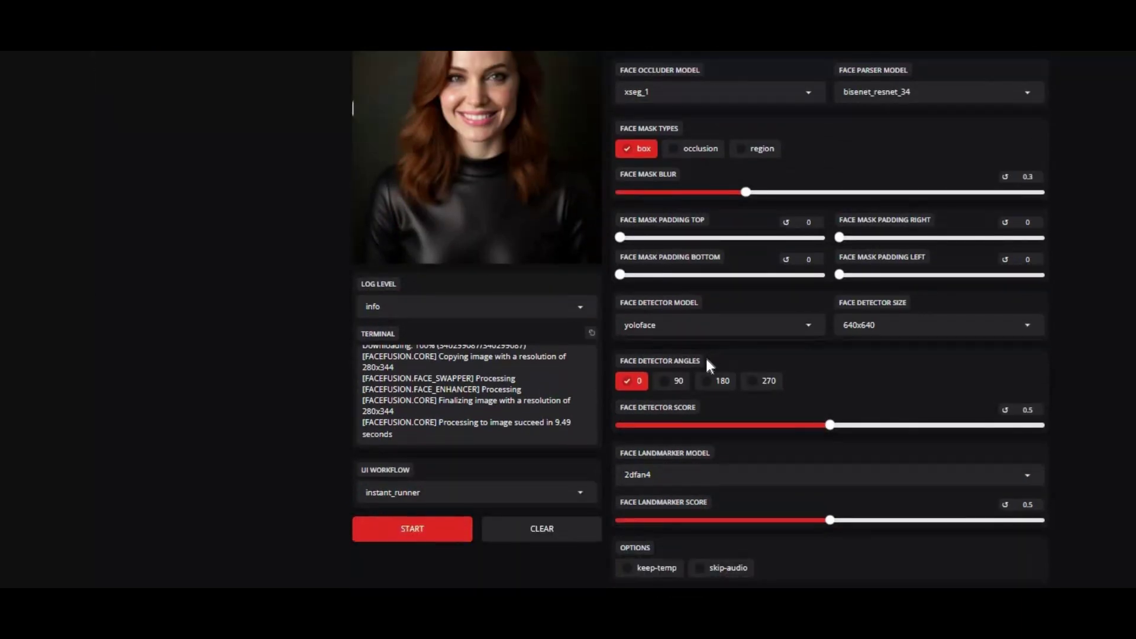
scroll(708, 362, "up", 10)
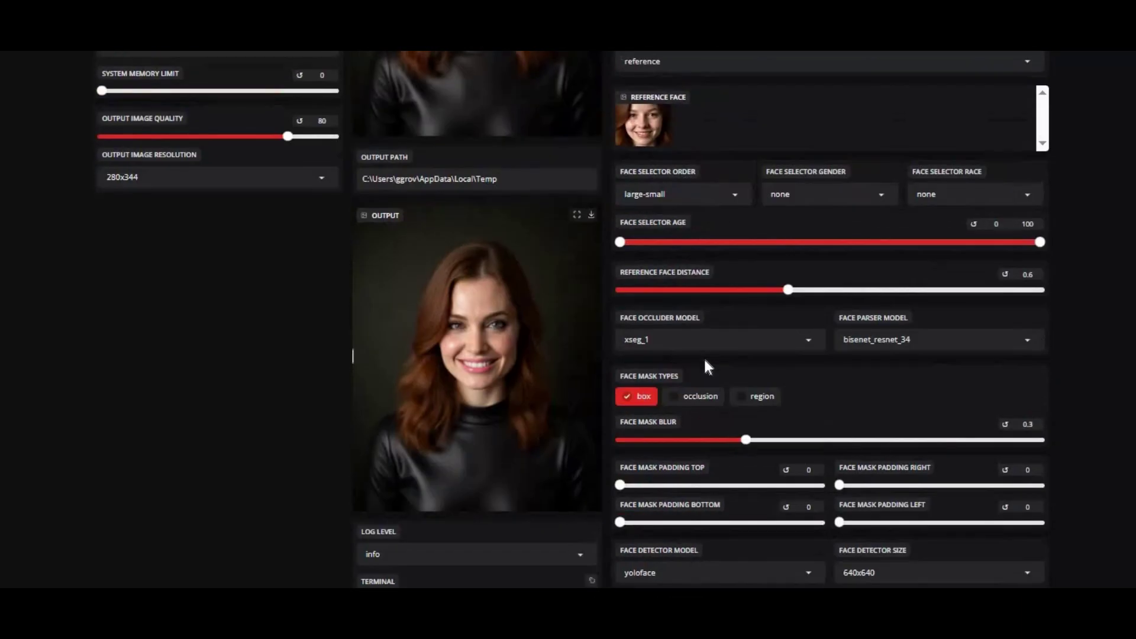
scroll(708, 368, "up", 5)
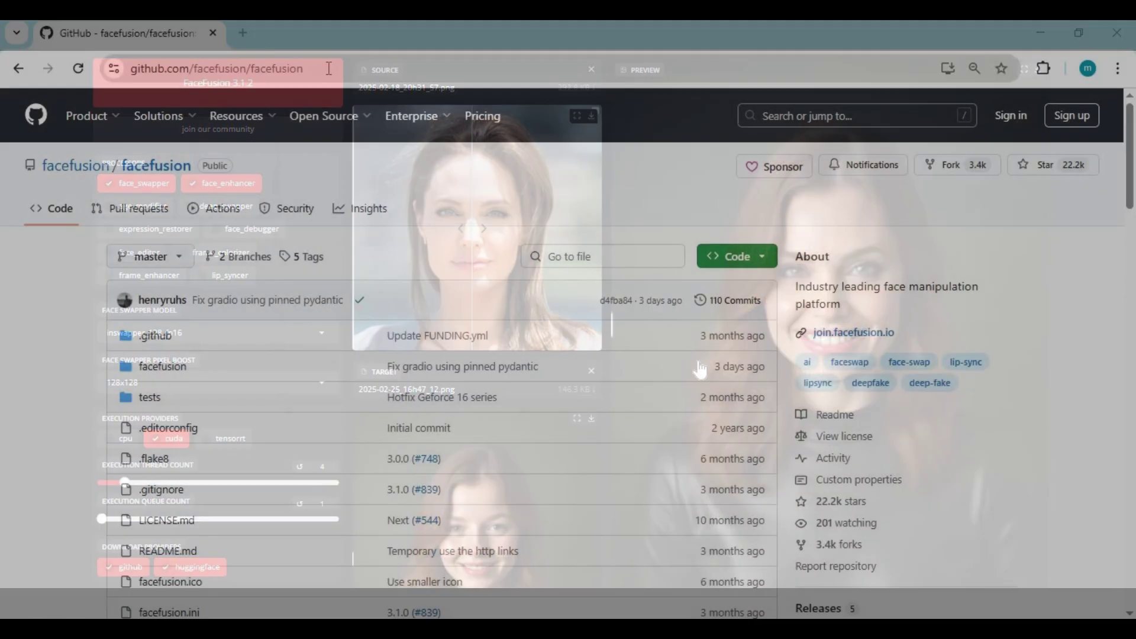
- Look through the facefusion repository page on GitHub, including the file list and the README's preview, installation and usage sections
left_click(147, 72)
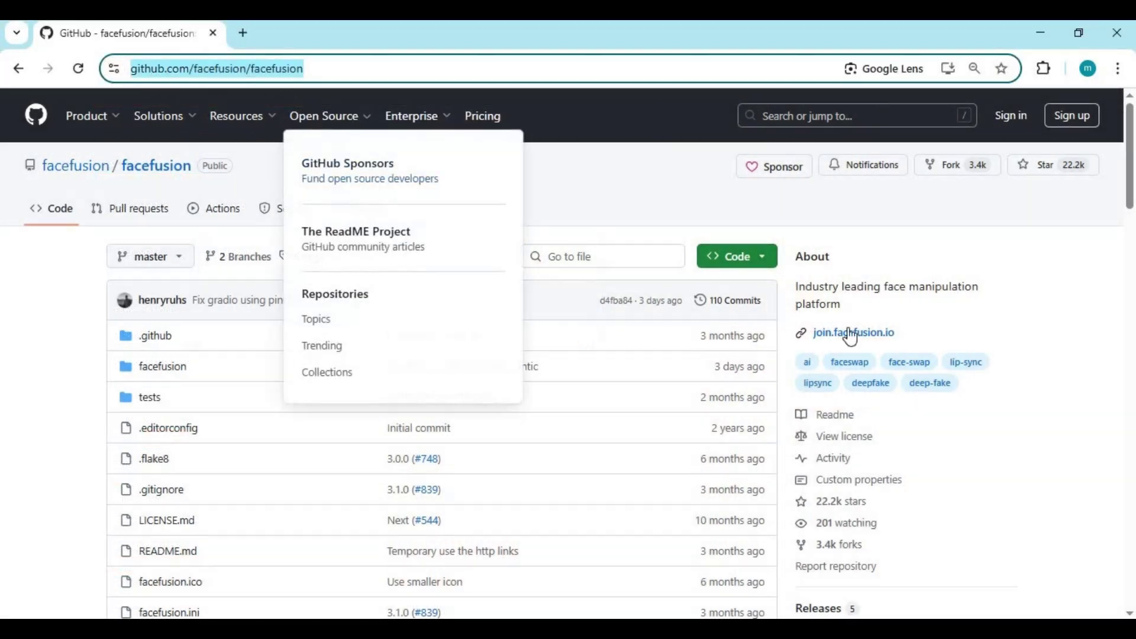
scroll(867, 353, "down", 8)
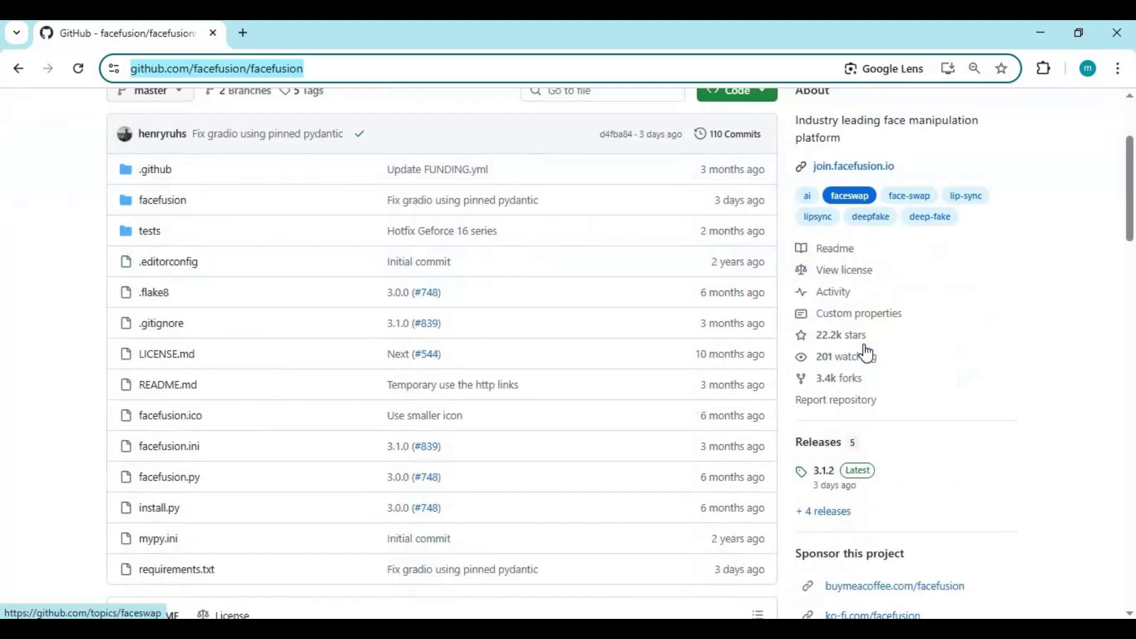
scroll(865, 350, "down", 4)
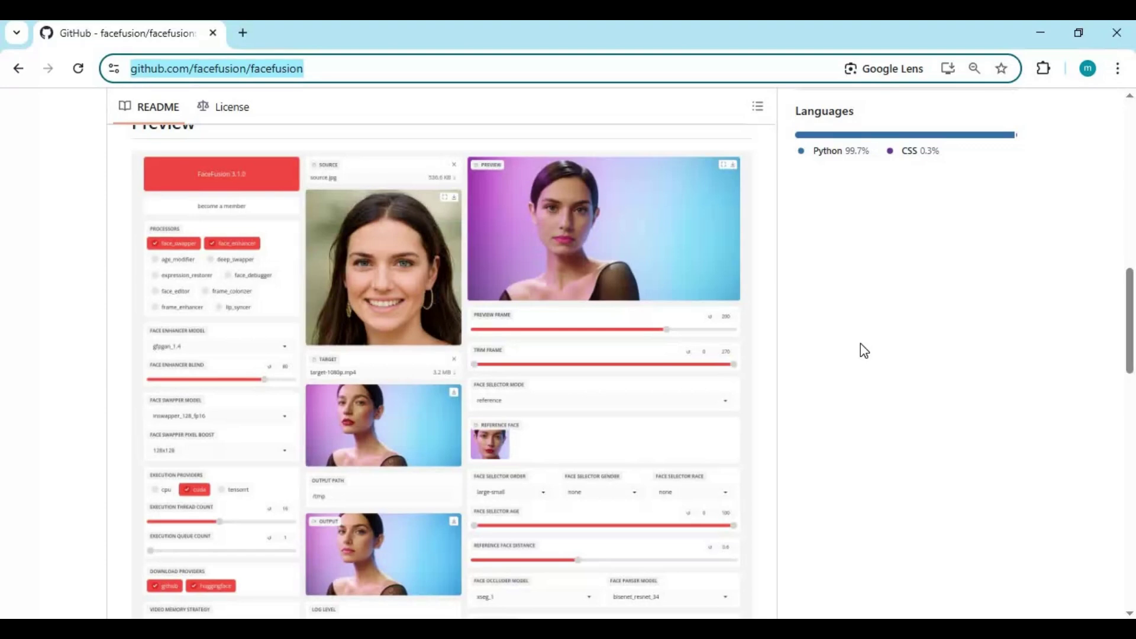
scroll(860, 343, "down", 3)
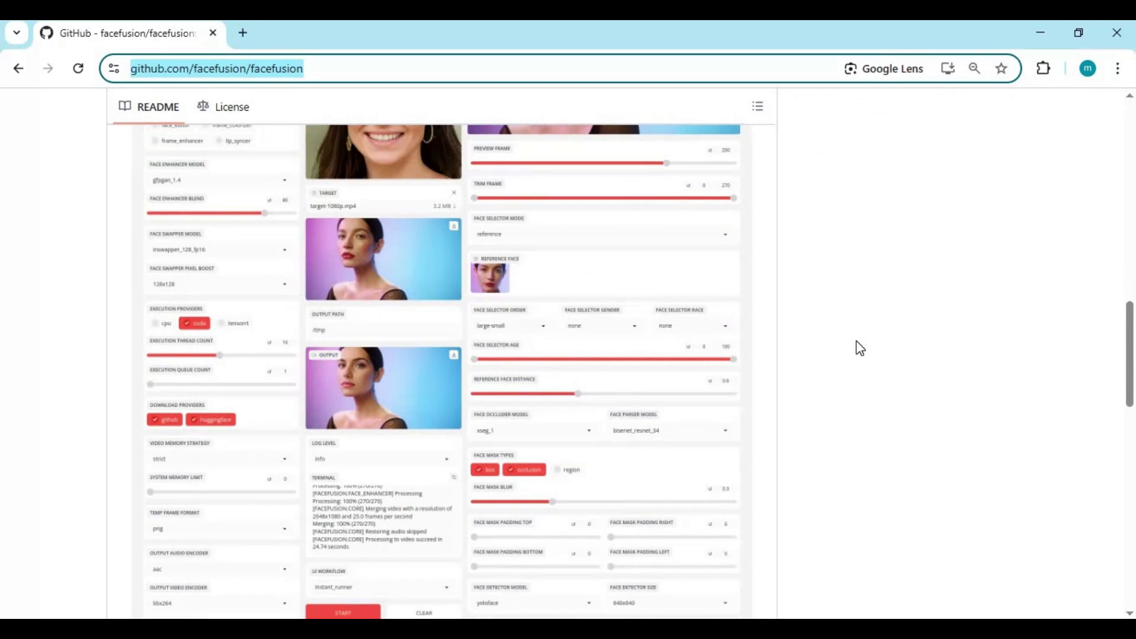
scroll(856, 342, "down", 9)
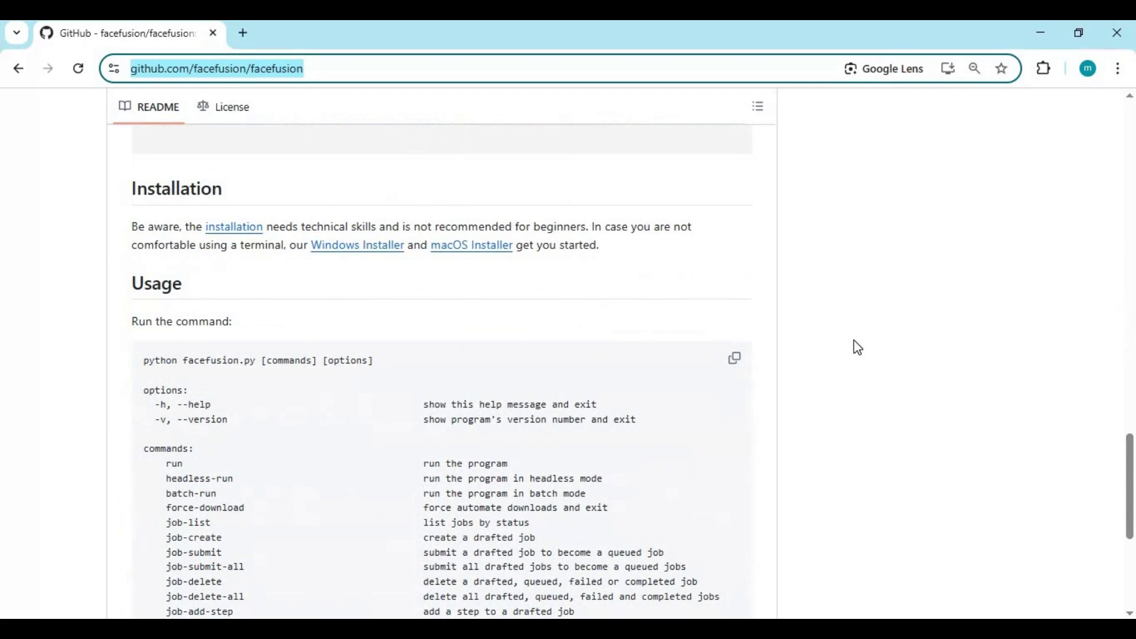
scroll(858, 347, "down", 6)
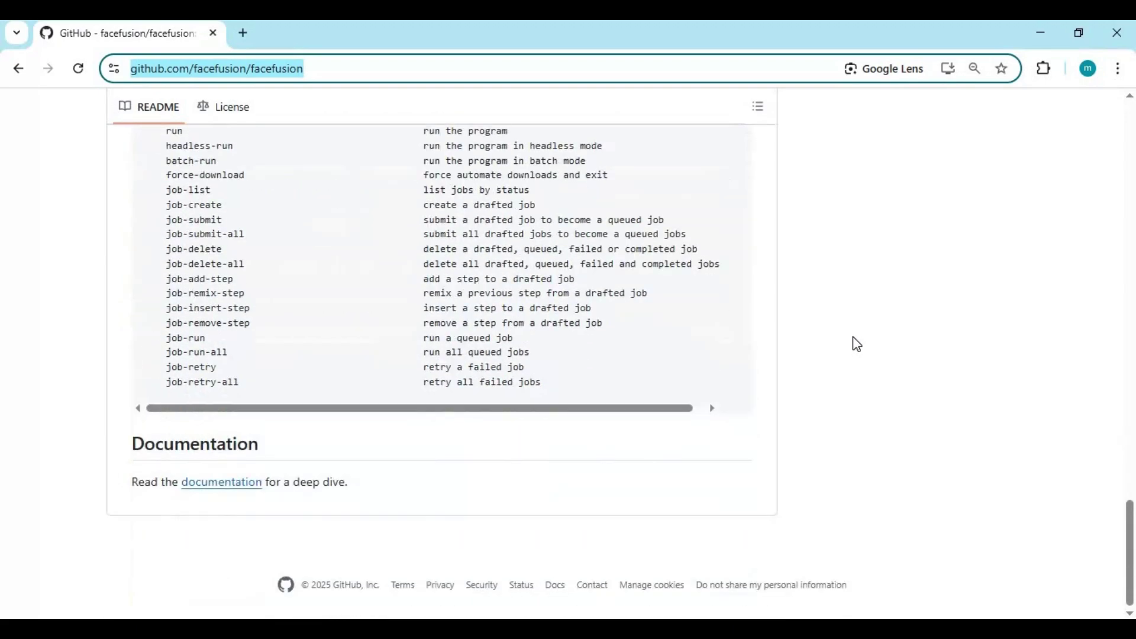
scroll(856, 343, "up", 20)
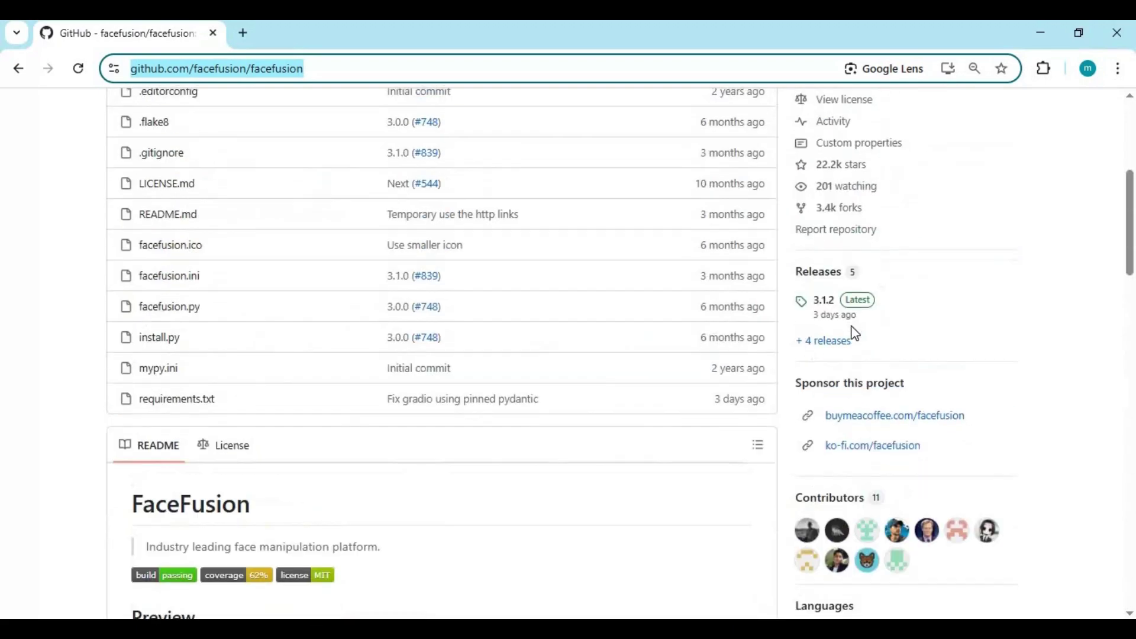
scroll(856, 335, "up", 6)
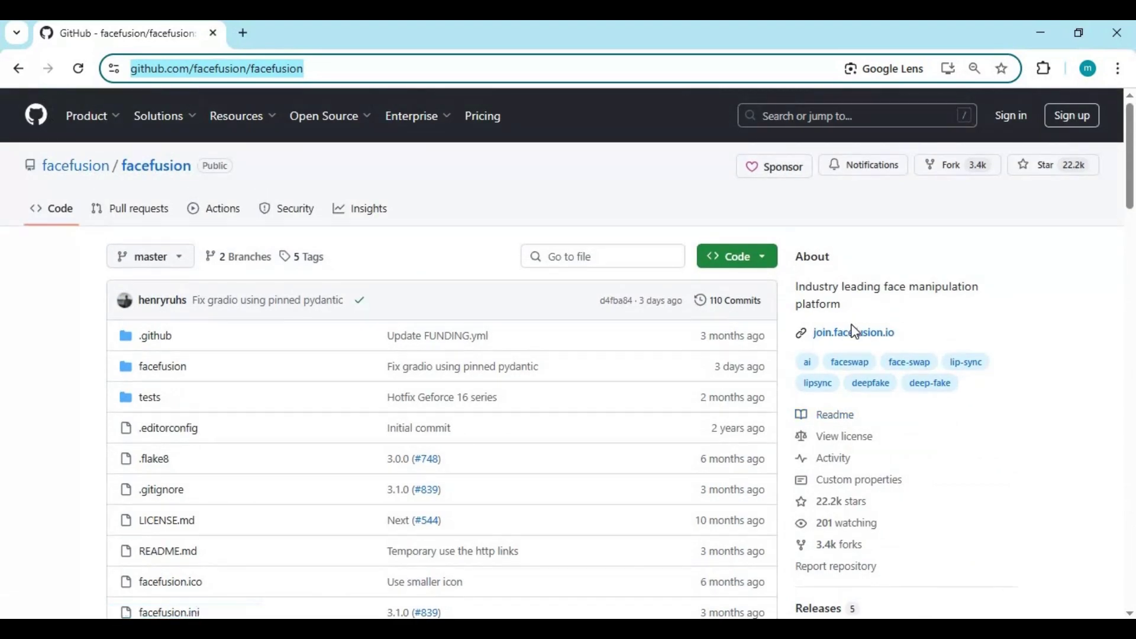
- Try to download the 3.1.2 source code zip from the repository's releases
scroll(855, 331, "down", 6)
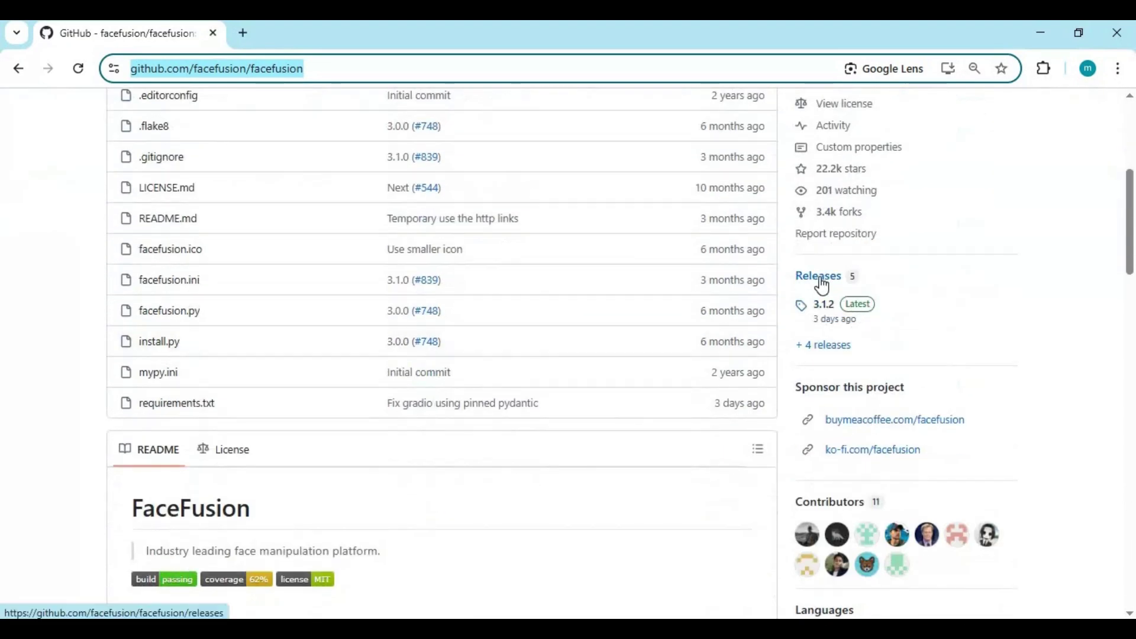
left_click(821, 281)
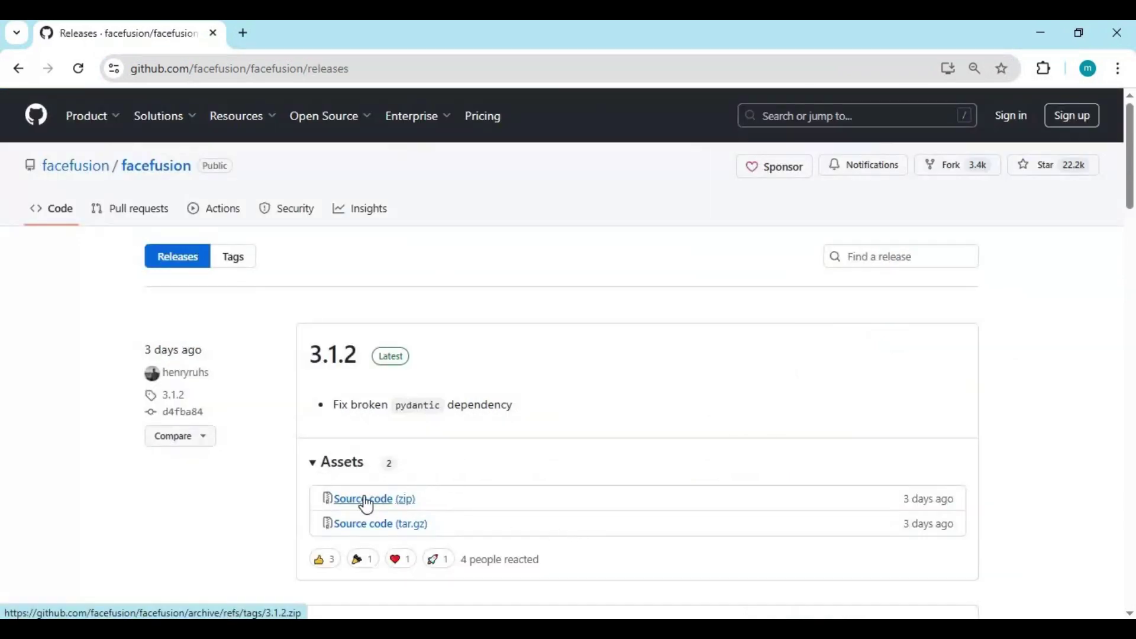
left_click(342, 501)
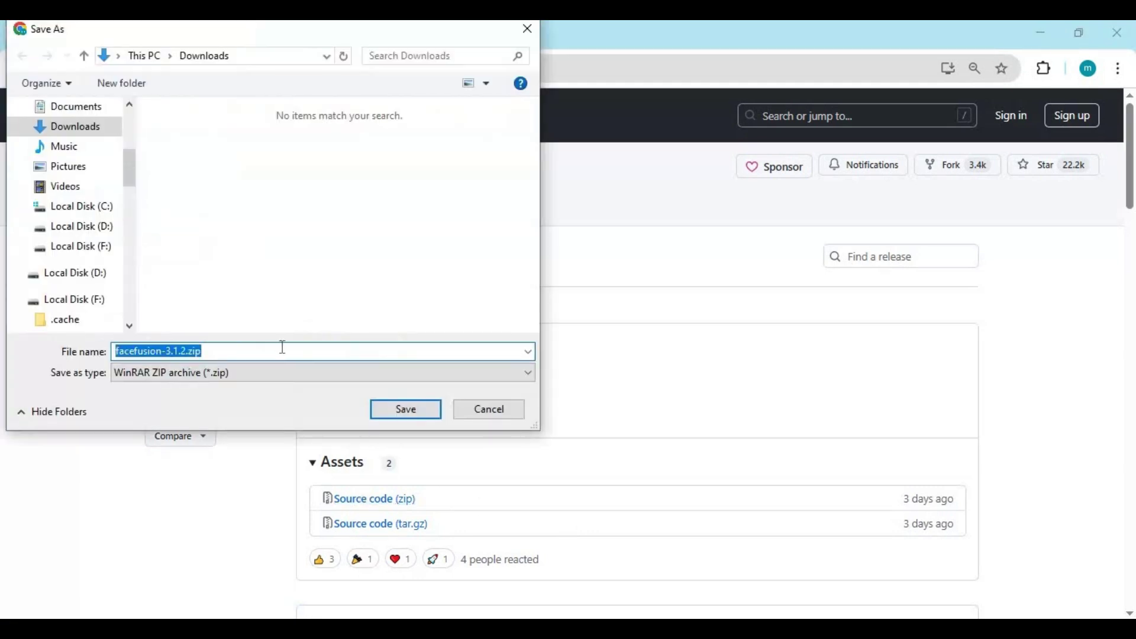
left_click(502, 414)
- Switch to File Explorer and extract facefusion-master.zip directly into the face folder on drive F
left_click(441, 520)
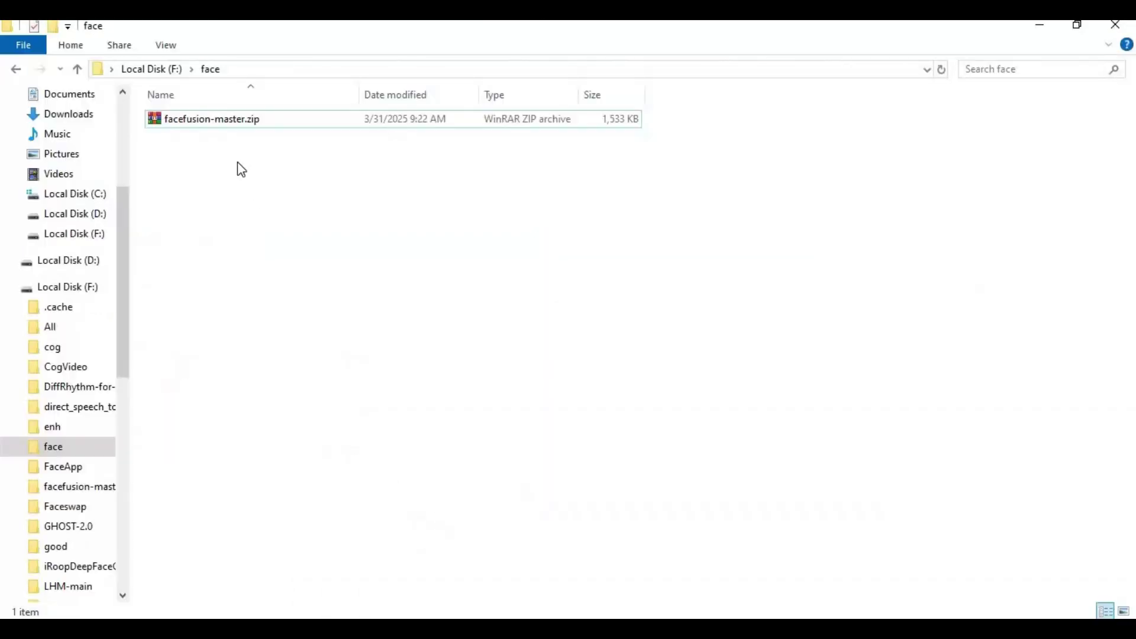
left_click(213, 120)
right_click(212, 118)
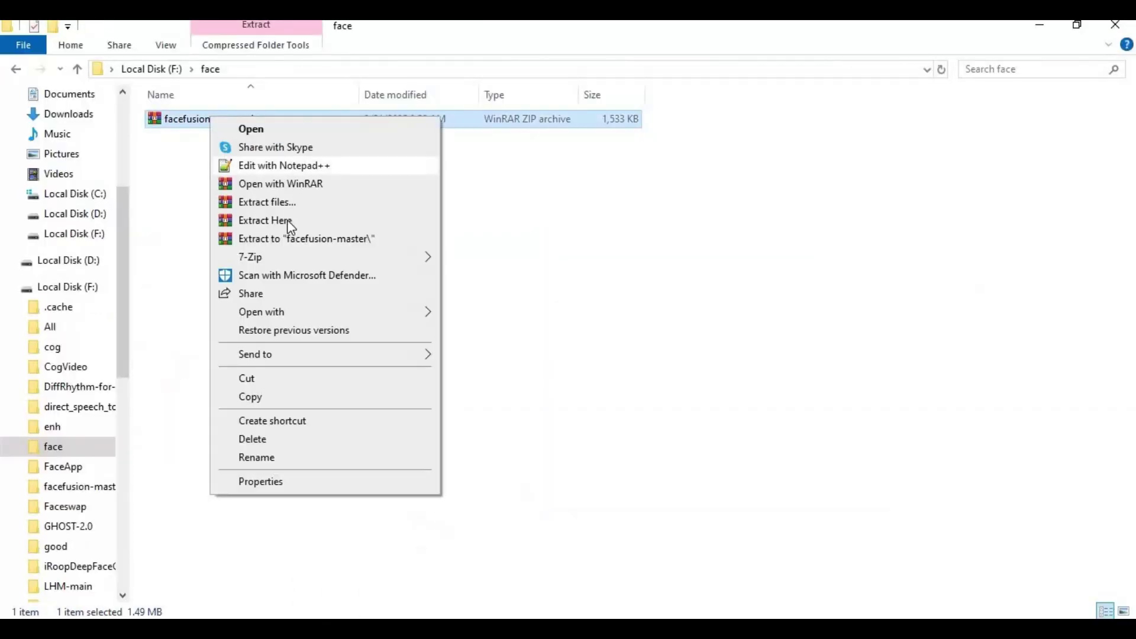
left_click(287, 221)
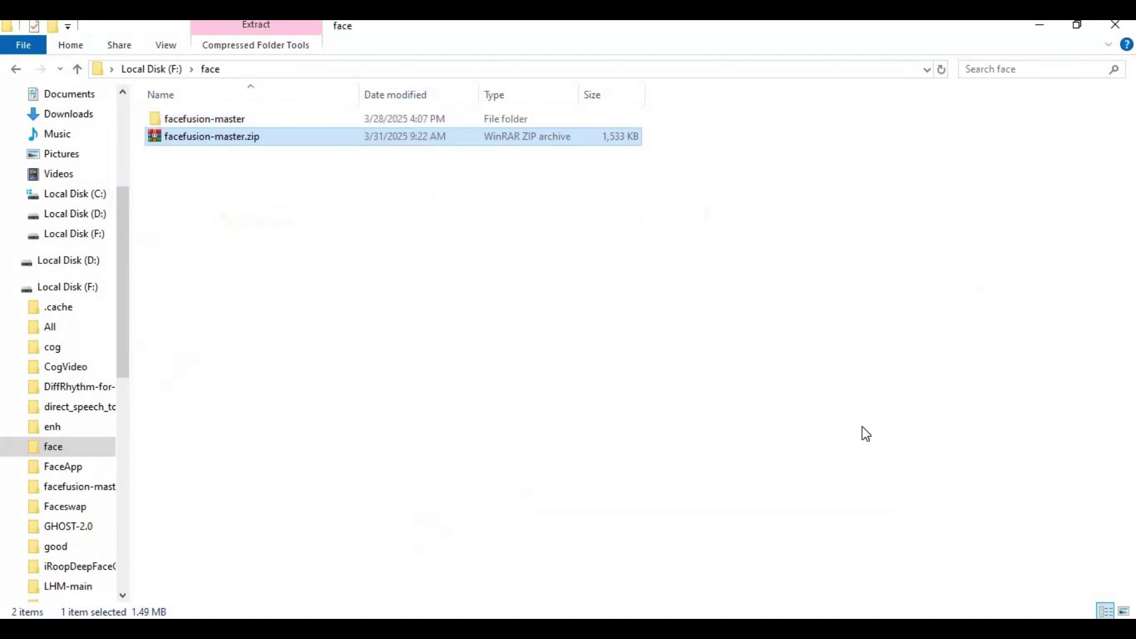
left_click(244, 253)
- Open the extracted facefusion-master folder and start a command prompt (cmd) in that location
left_click(227, 122)
double_click(226, 124)
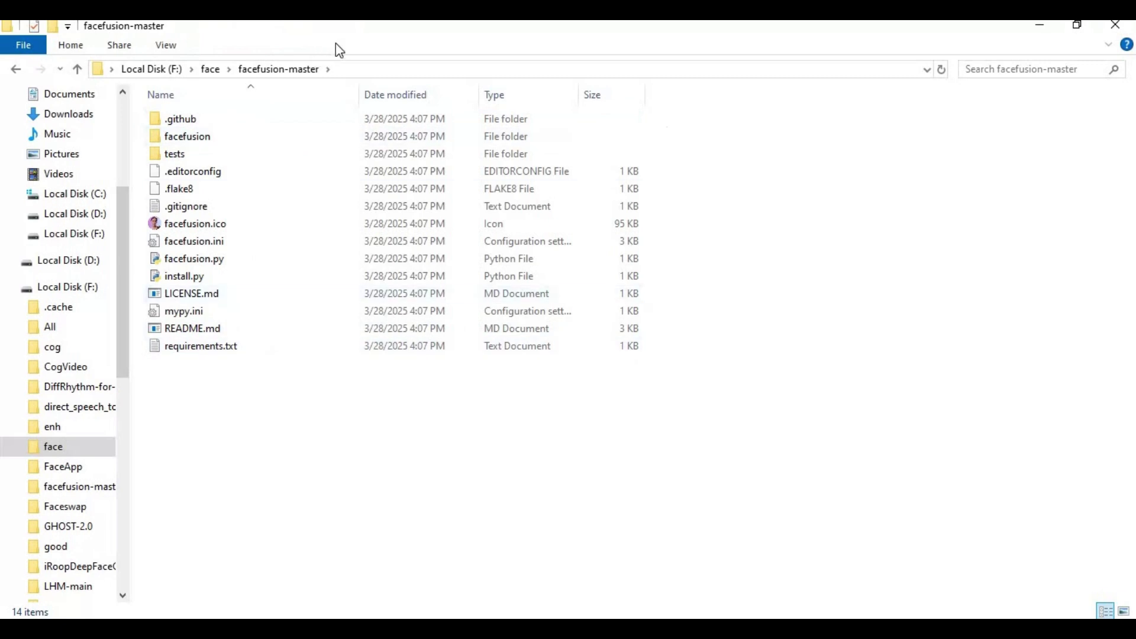
left_click(349, 69)
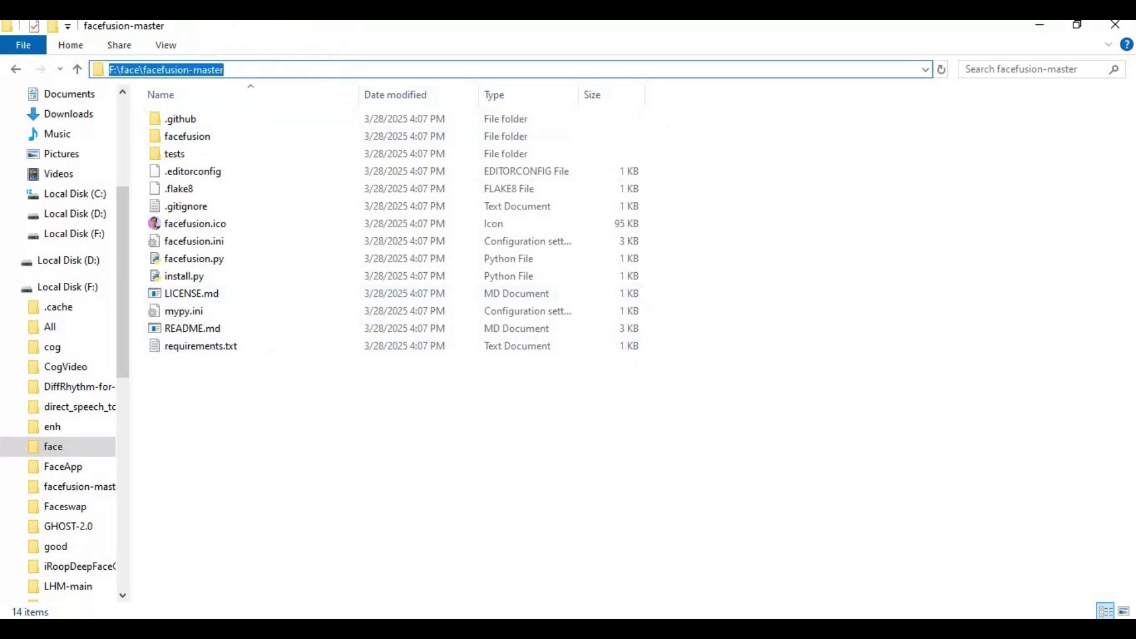
type("cmd")
key("Return")
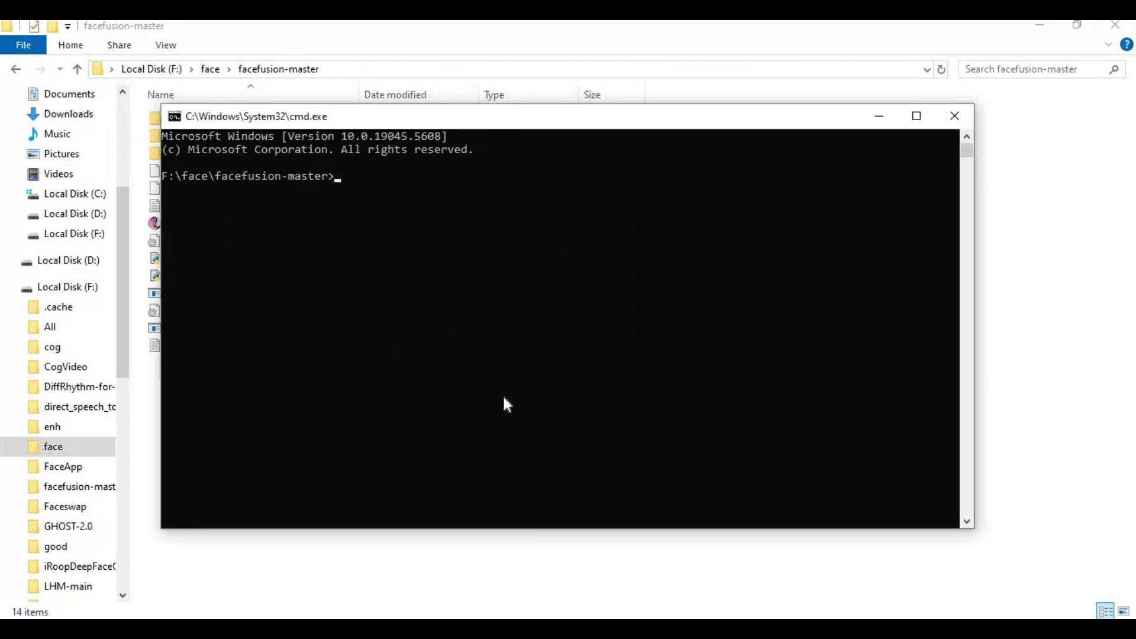
- Create a Python 3.10 virtual environment with "py -3.10 -m venv venv" and activate it with "venv\scripts\activate"
type("py -3.10 -m venv venv")
key("Return")
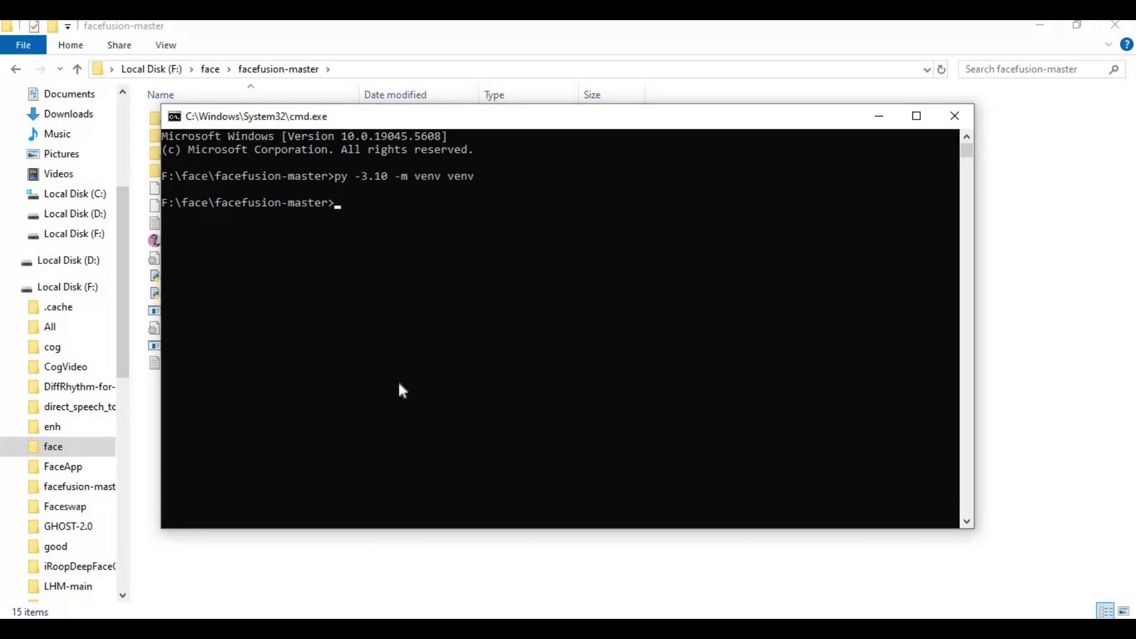
type("venv\\scripts\\activate")
key("Return")
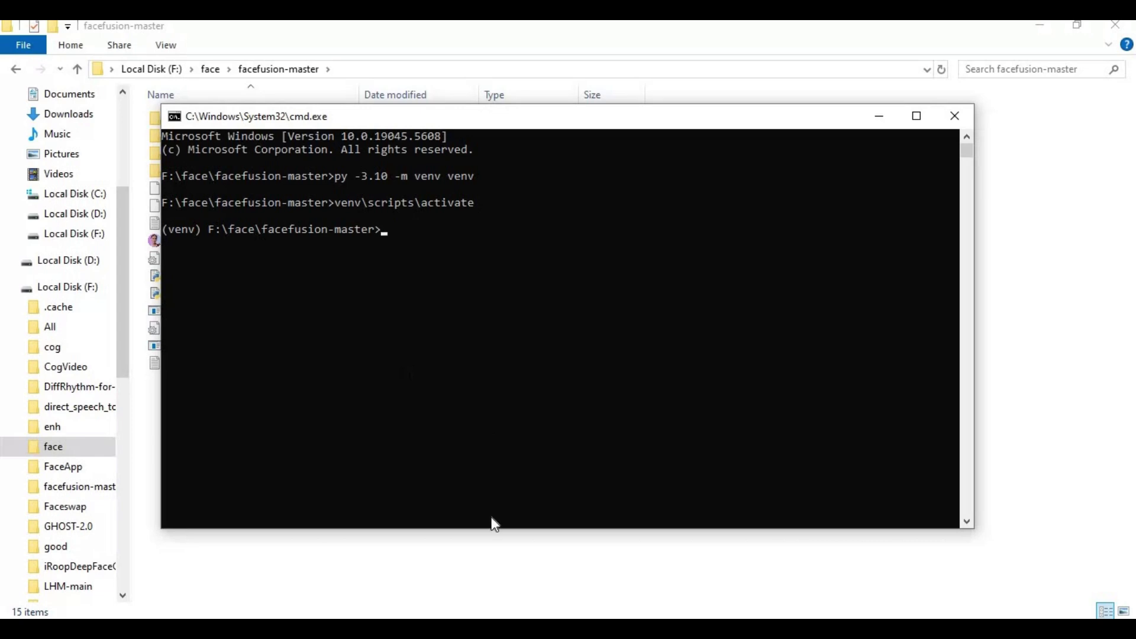
- Switch to the Chrome browser and open pytorch.org in a new tab
left_click(525, 562)
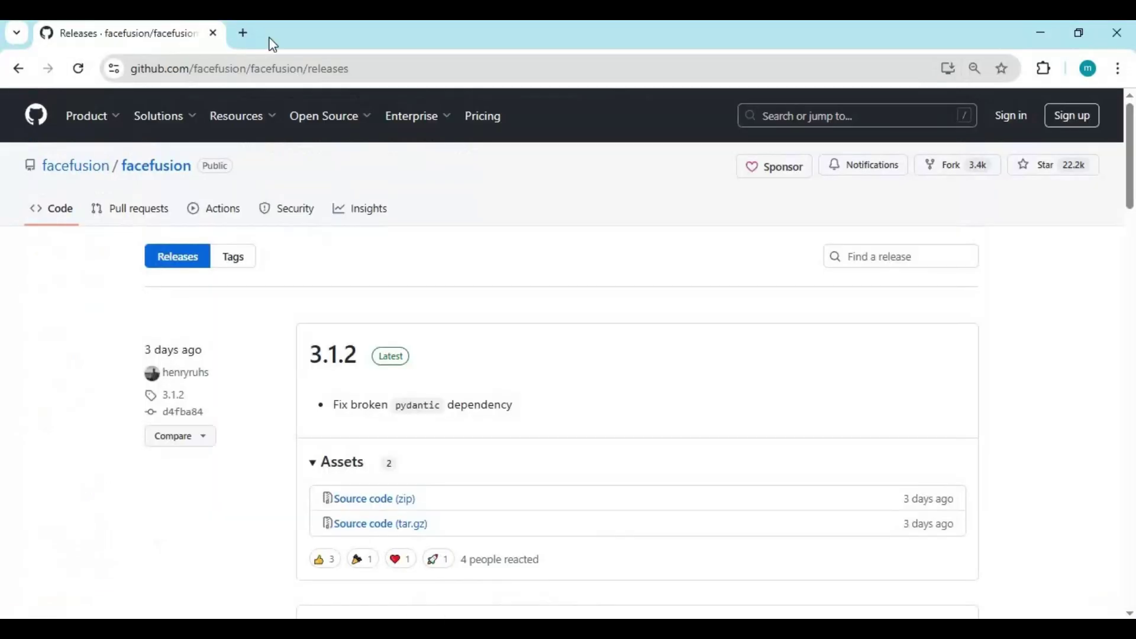
left_click(244, 33)
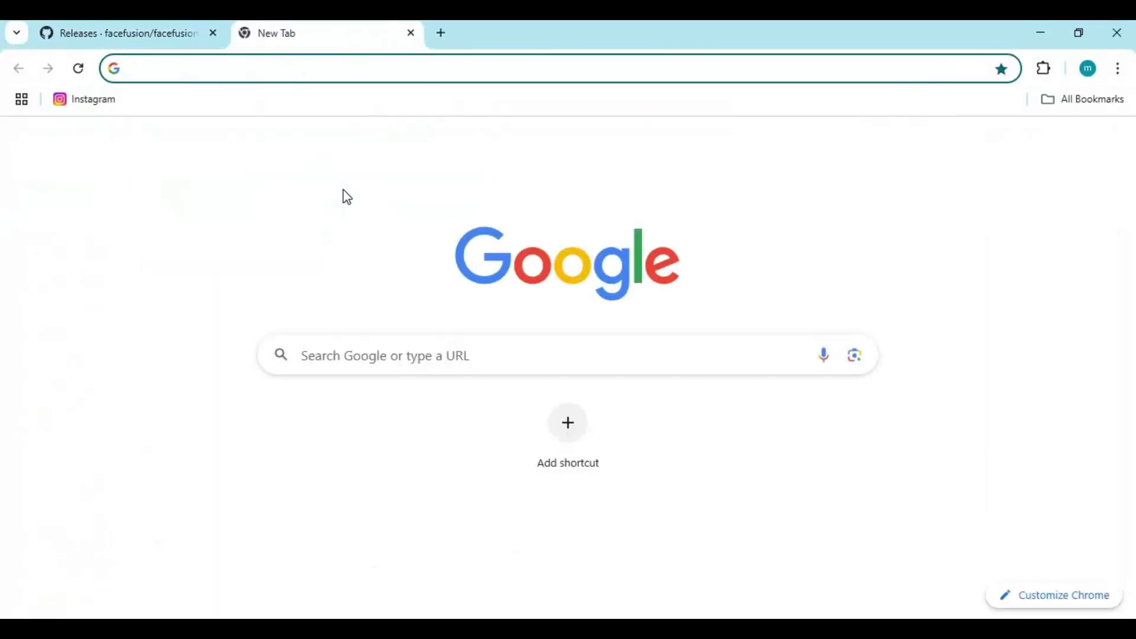
type("pytorch.org")
key("Return")
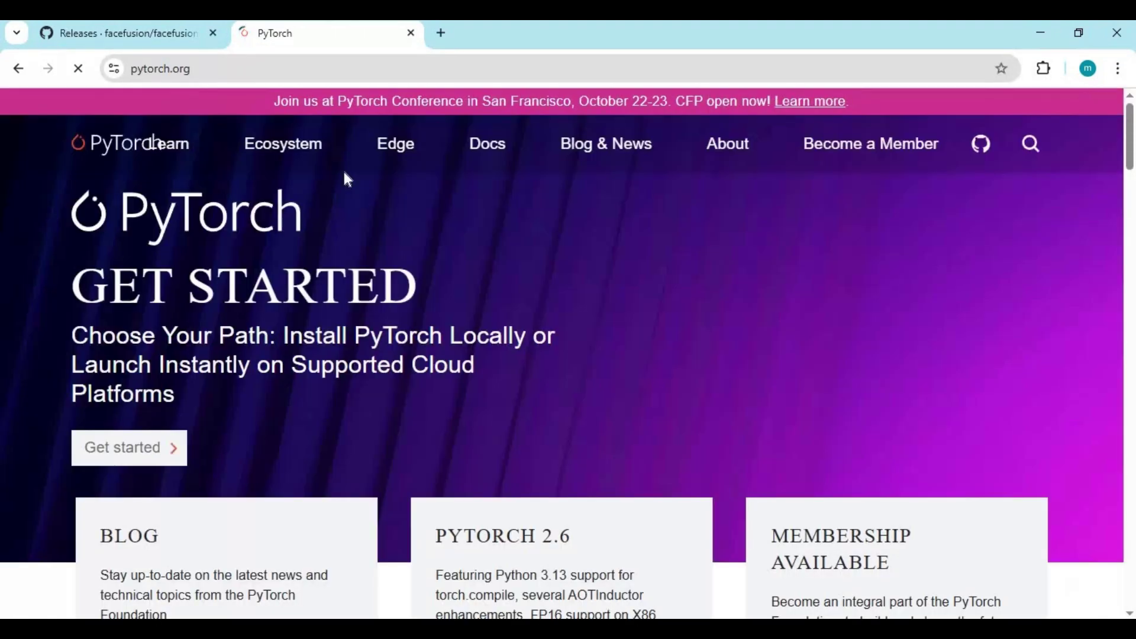
- Try the CUDA 12.4, CUDA 12.6 and CPU compute platforms in the PyTorch install selector, and select CUDA 11.8
scroll(355, 179, "down", 20)
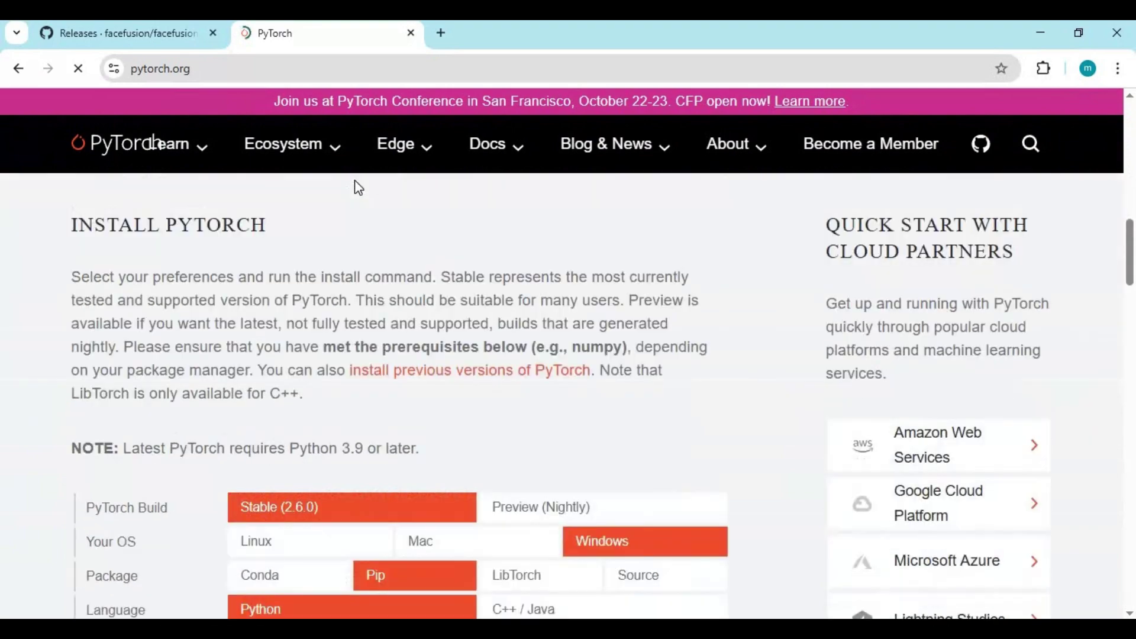
left_click(349, 422)
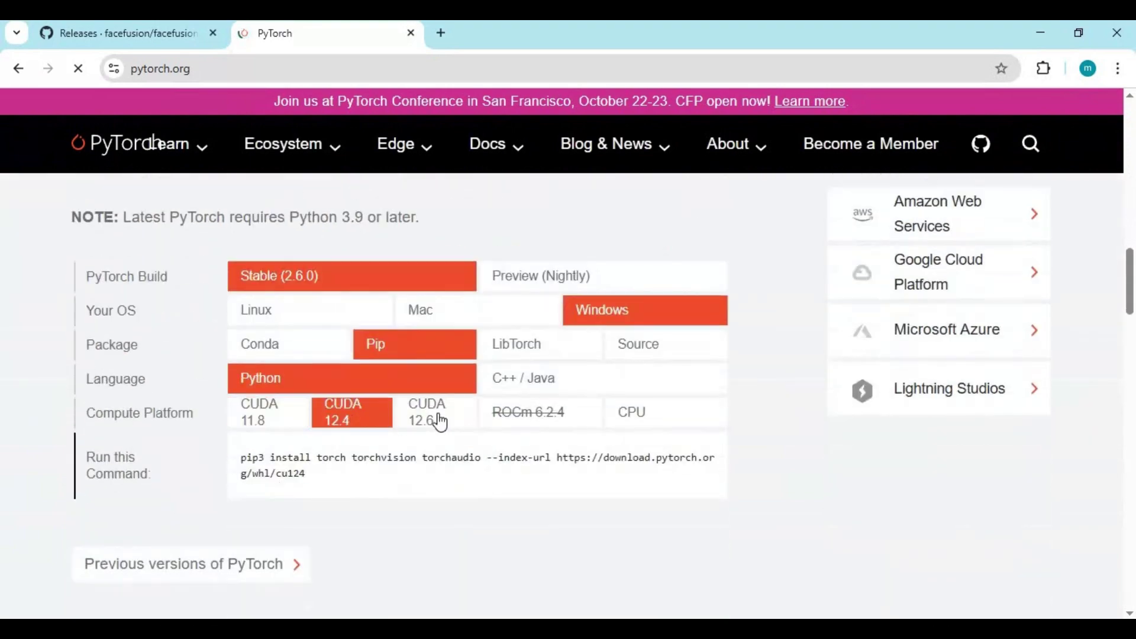
left_click(436, 418)
left_click(658, 425)
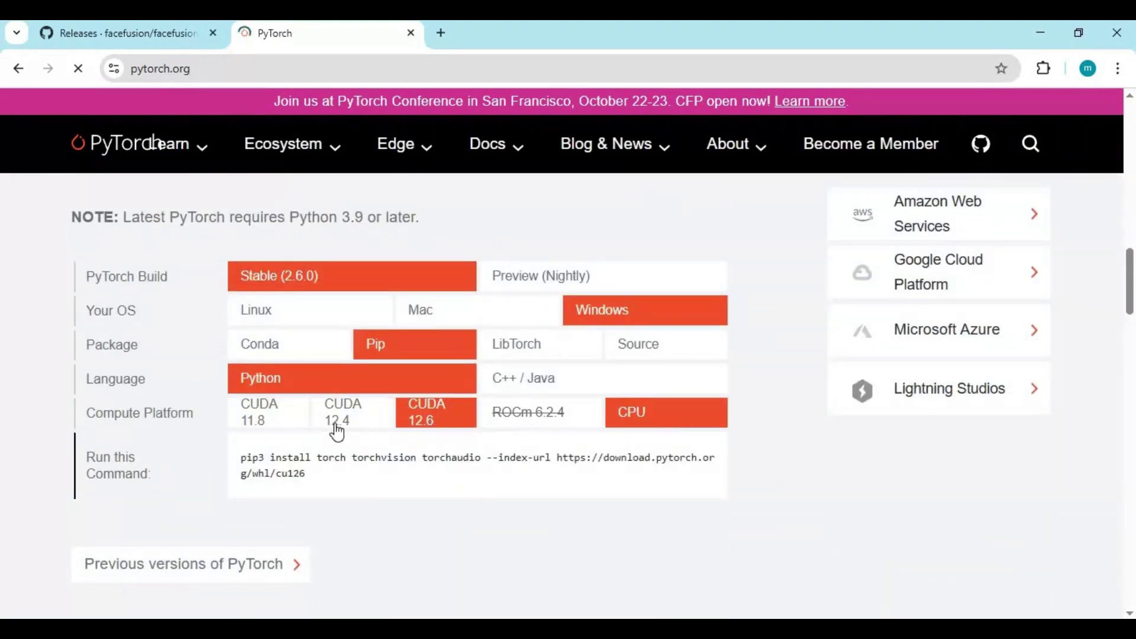
left_click(271, 425)
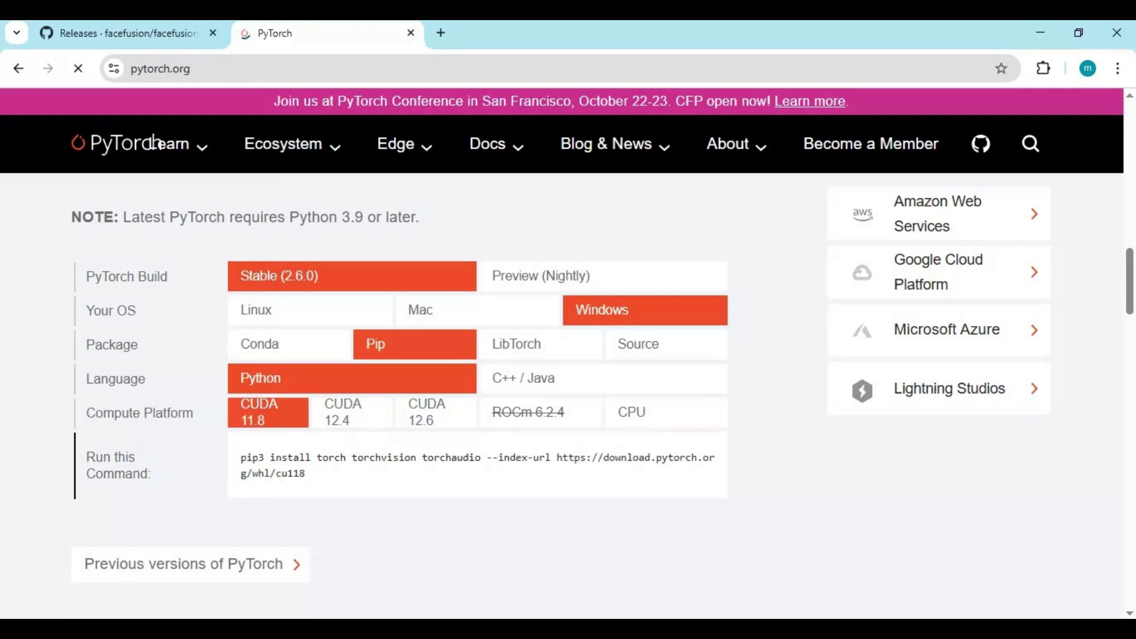
- Switch to the command prompt and check the installed CUDA version with "nvcc --version"
left_click(559, 615)
type("nv")
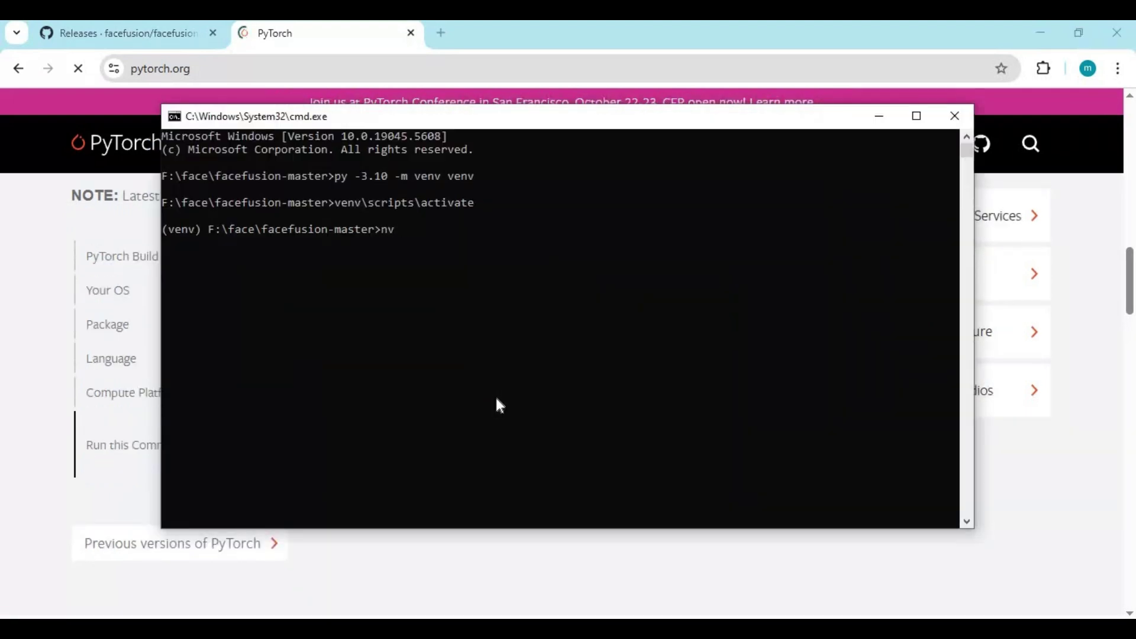
type("cc --v")
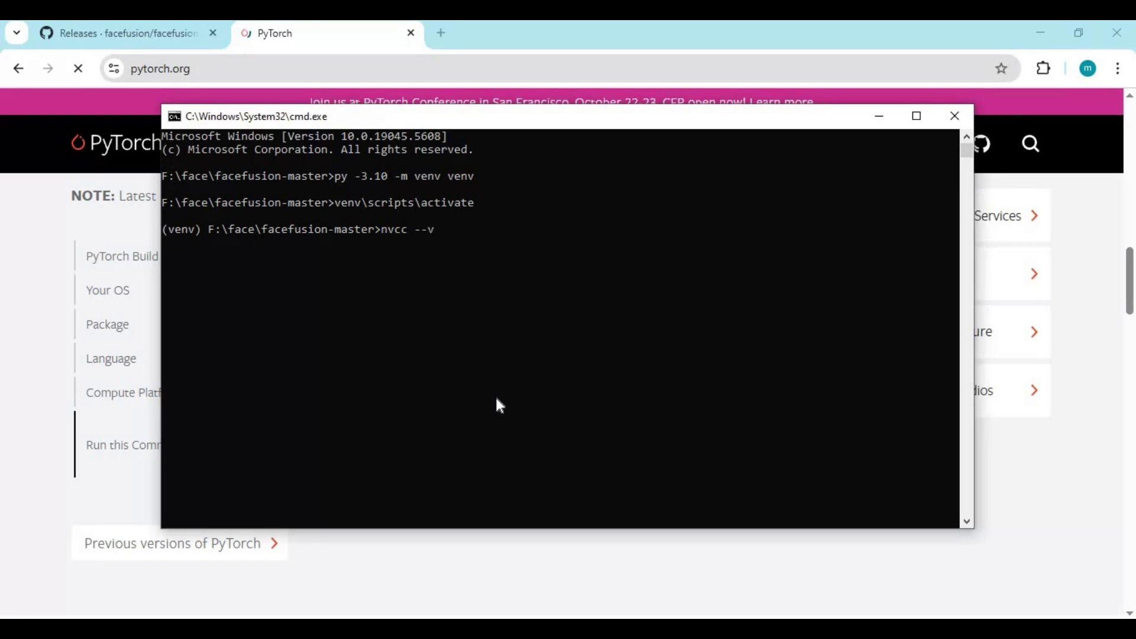
type("ersion")
key("Return")
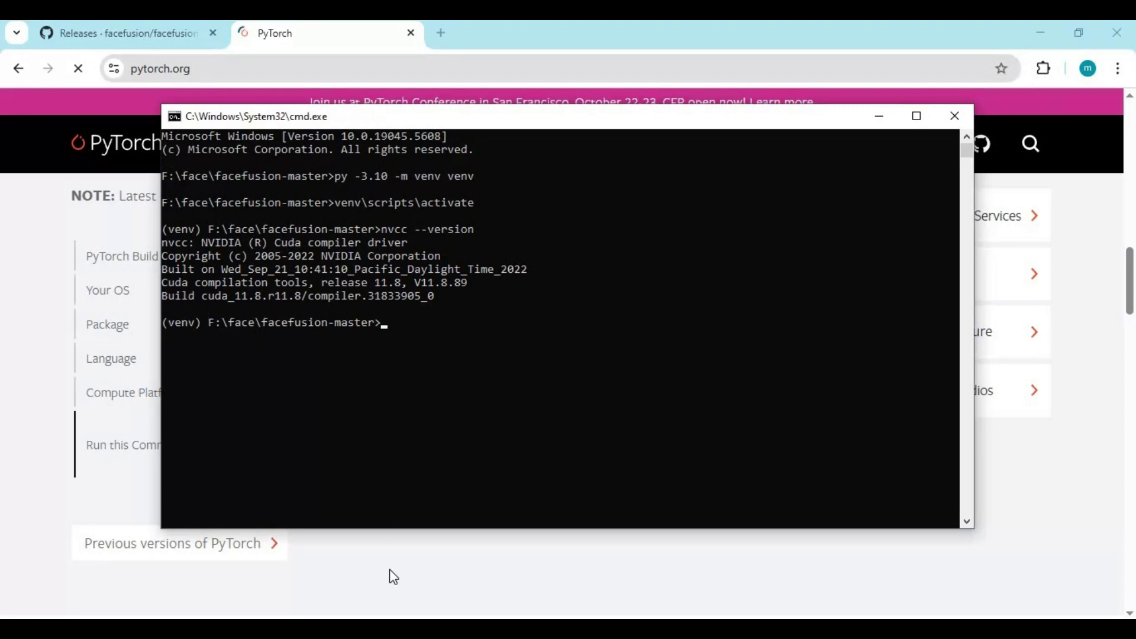
- Copy the pip3 install command for CUDA 11.8 from the PyTorch page in Chrome and run it in the command prompt's virtual environment
left_click(354, 534)
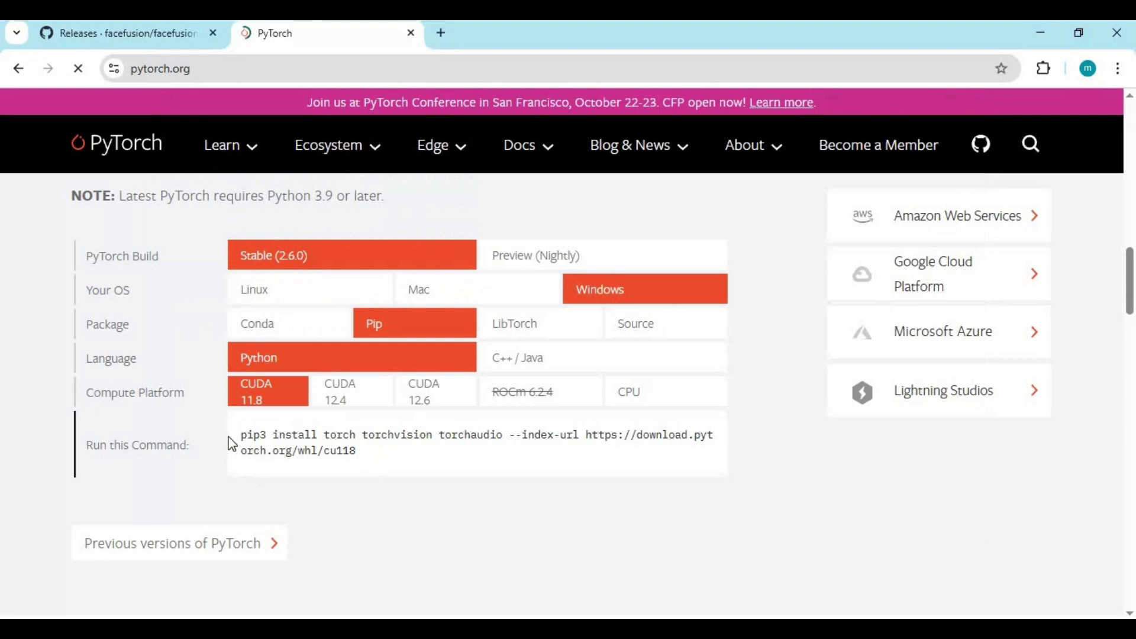
triple_click(255, 439)
right_click(260, 441)
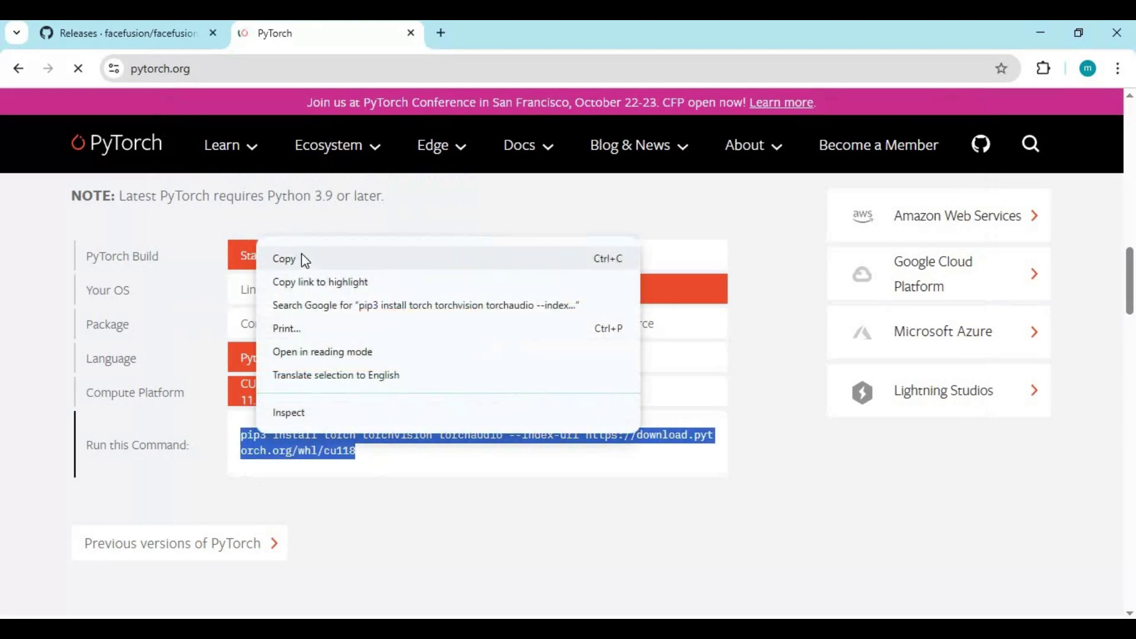
left_click(574, 584)
key("alt+Tab")
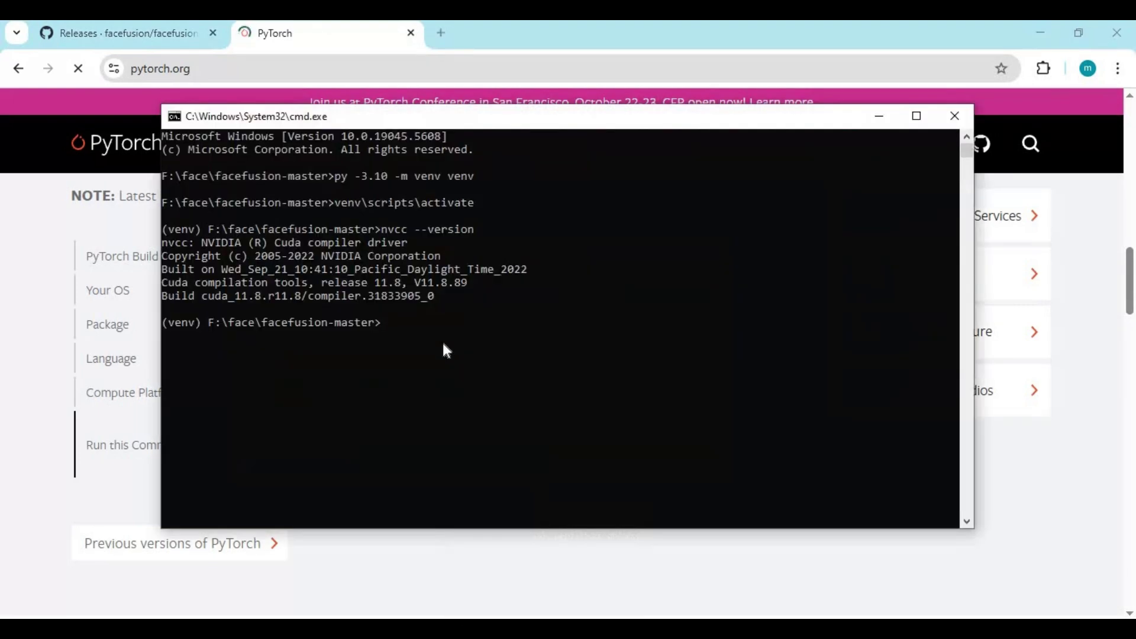
right_click(517, 465)
key("Return")
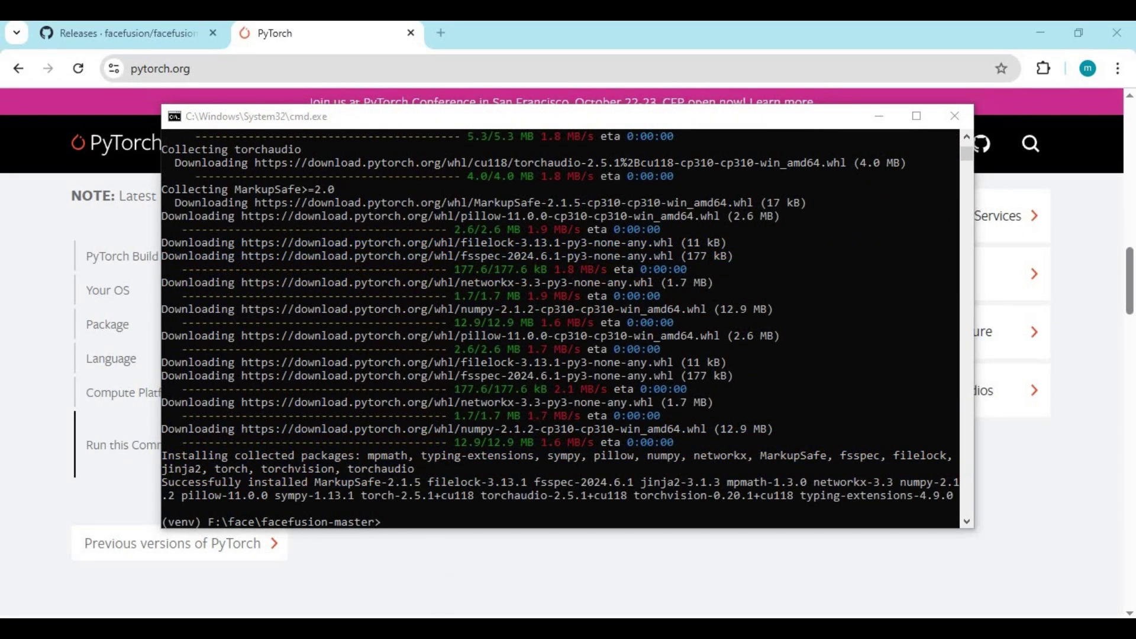
- Switch to File Explorer, open requirements.txt in the facefusion-master folder and set the numpy version to 1.26.0
left_click(424, 562)
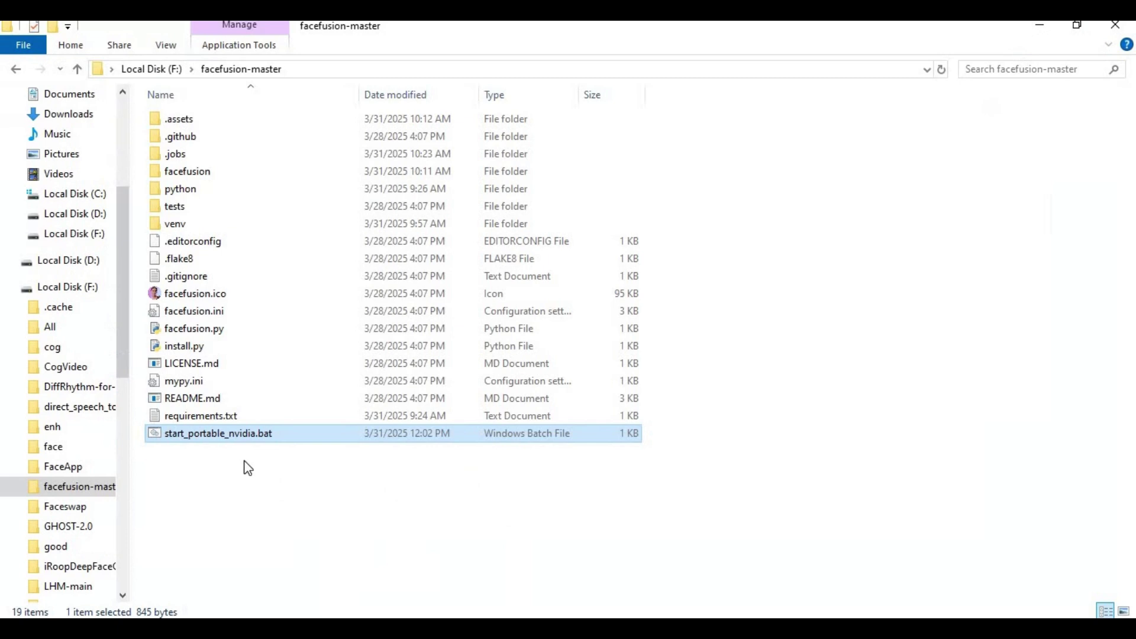
double_click(216, 417)
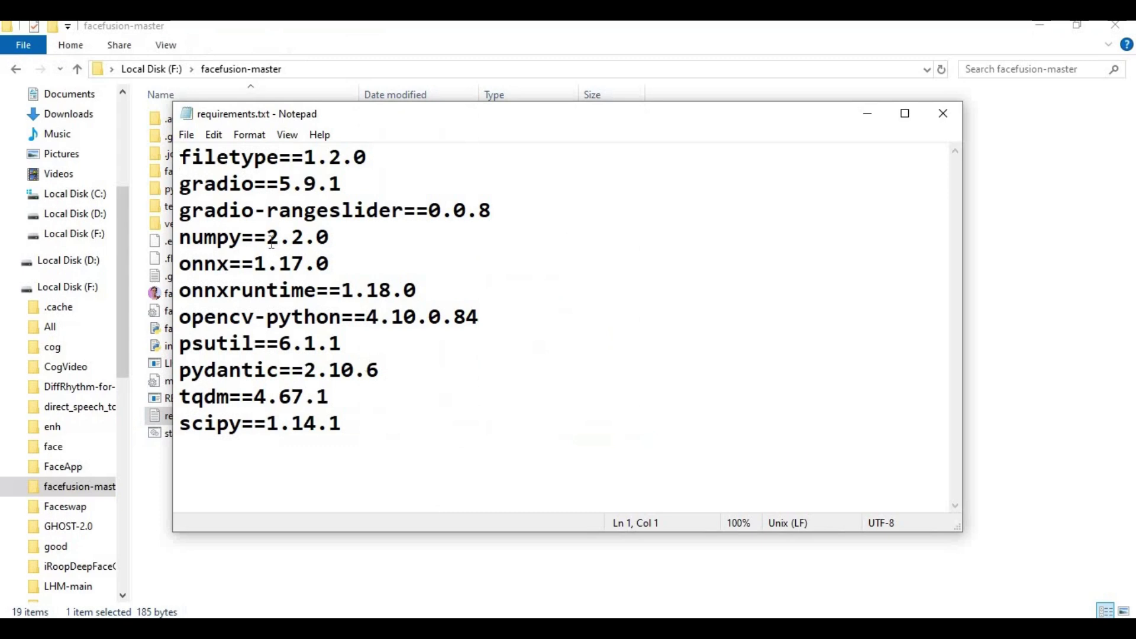
left_click_drag(267, 237, 338, 237)
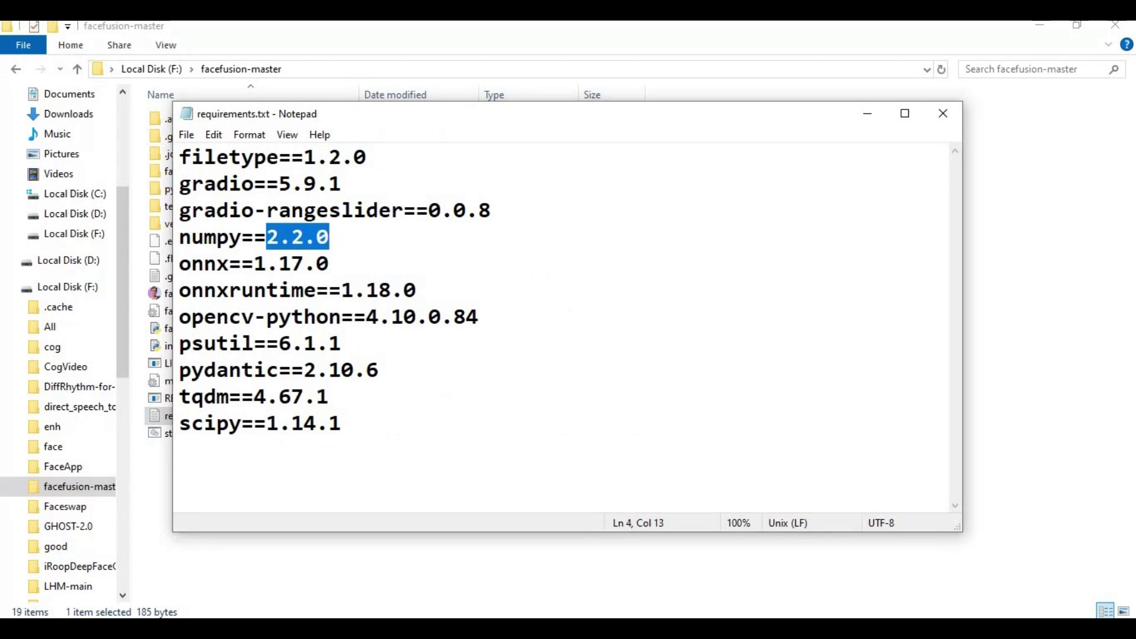
type("1.")
type("6.0")
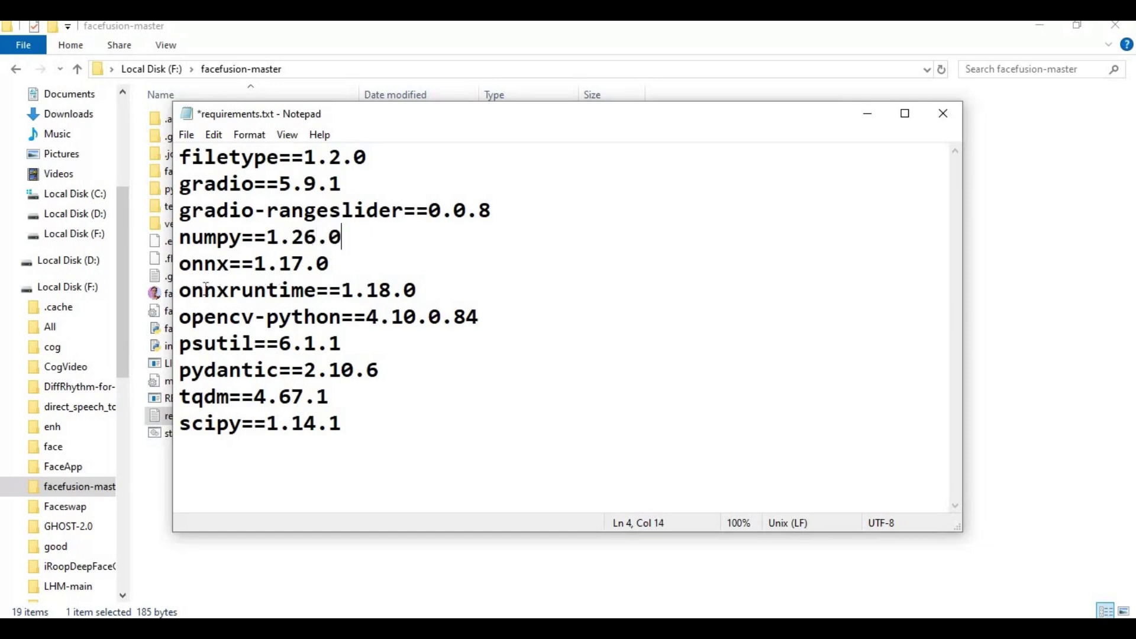
- Change the onnxruntime package name in requirements.txt to onnxruntime-gpu
left_click_drag(191, 291, 406, 290)
key("End")
key("Left")
key("Left")
key("Left")
key("Left")
key("Left")
key("Left")
key("Left")
key("Left")
type("-")
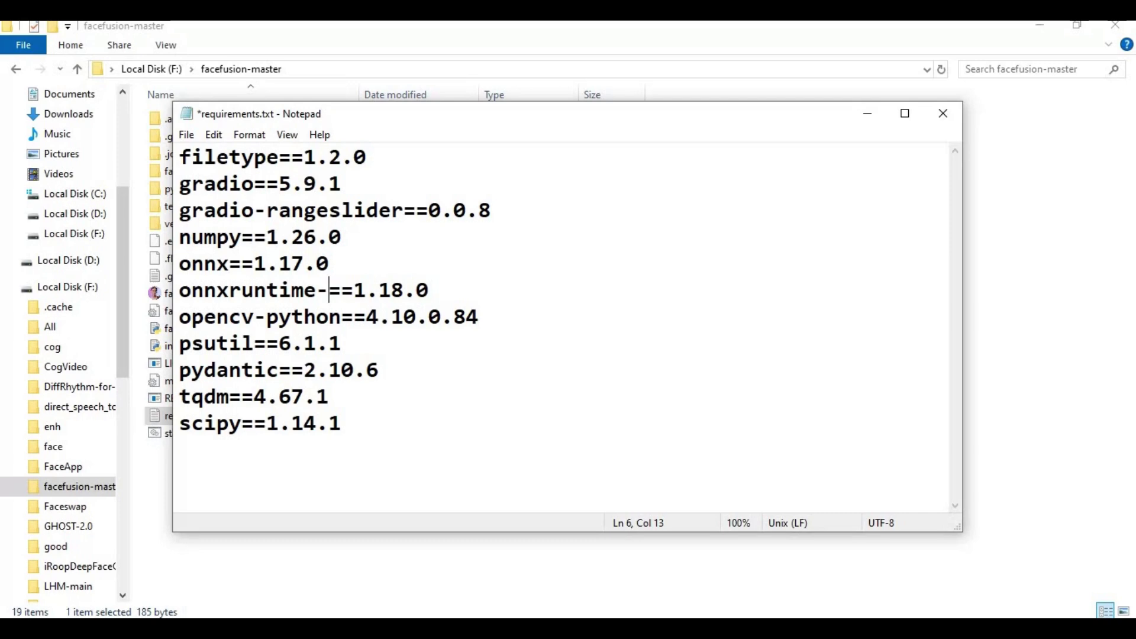
type("gpu")
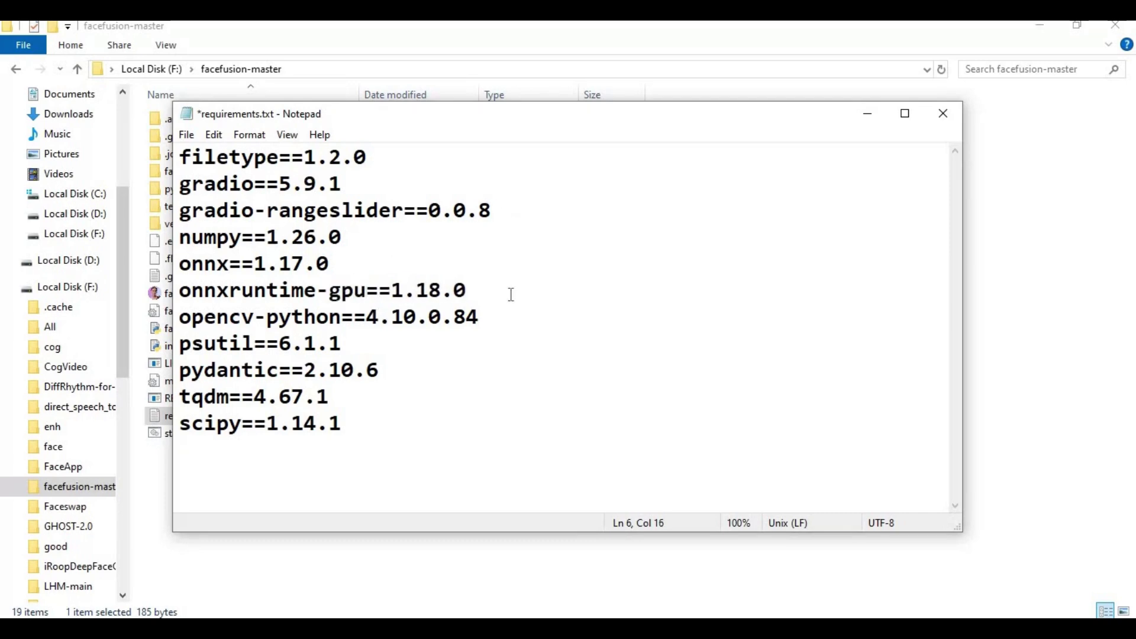
- Set the onnxruntime-gpu version to 1.14.1, save requirements.txt and close it
left_click_drag(468, 290, 392, 290)
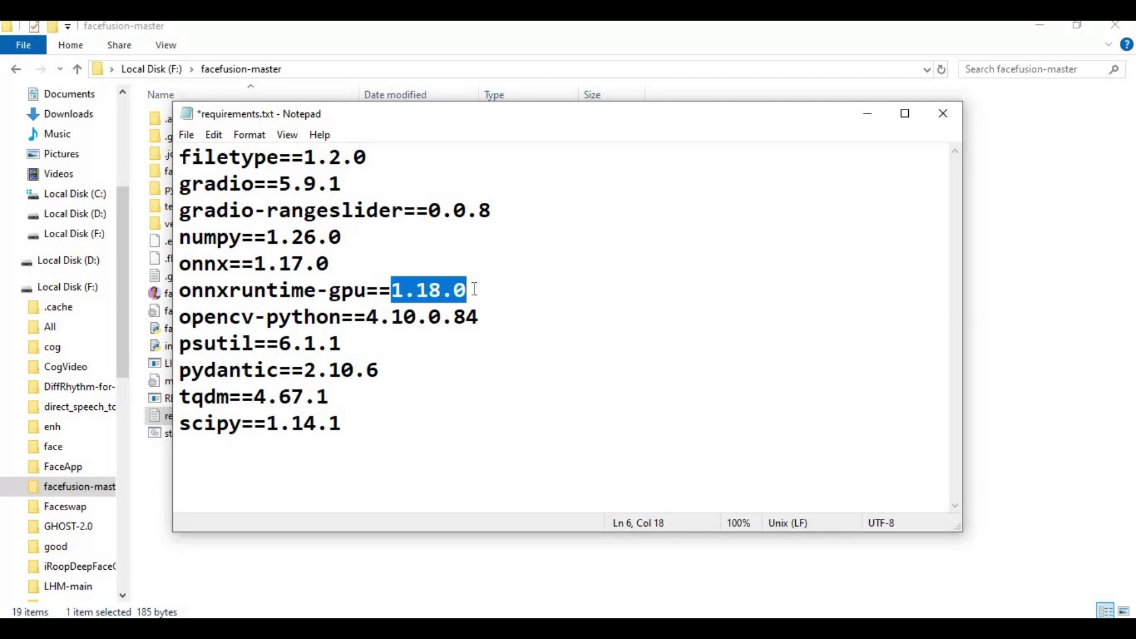
left_click(526, 290)
left_click_drag(429, 291, 441, 291)
type("4")
left_click_drag(453, 290, 484, 289)
type("1")
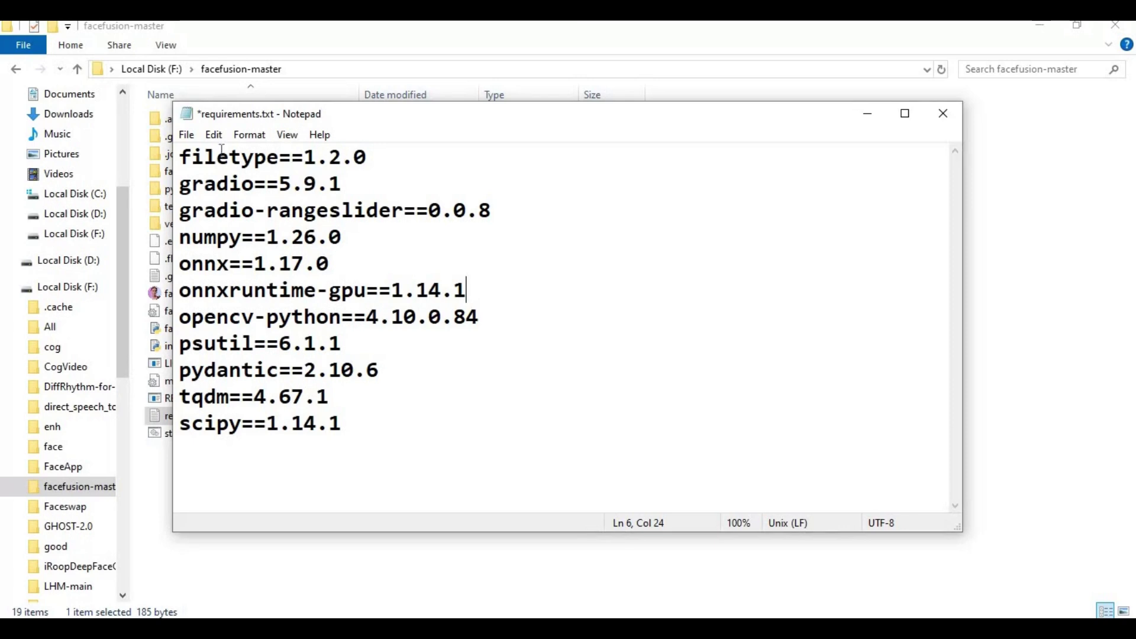
left_click(187, 136)
left_click(231, 210)
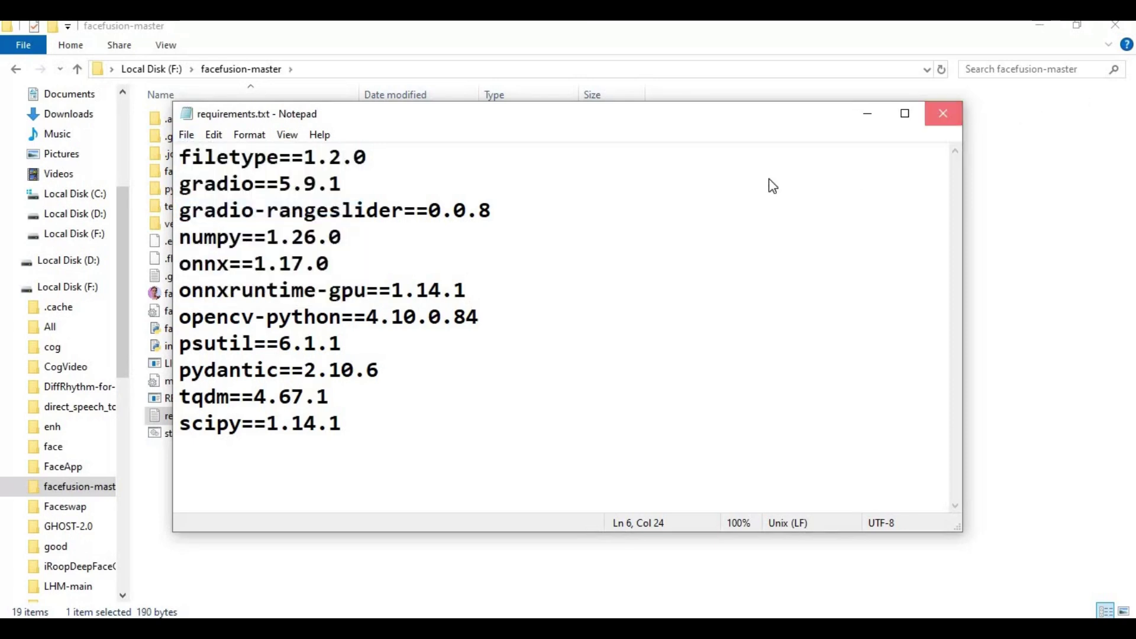
left_click(944, 115)
- Switch to the command prompt and install the dependencies with "pip install -r requirements.txt"
left_click(543, 574)
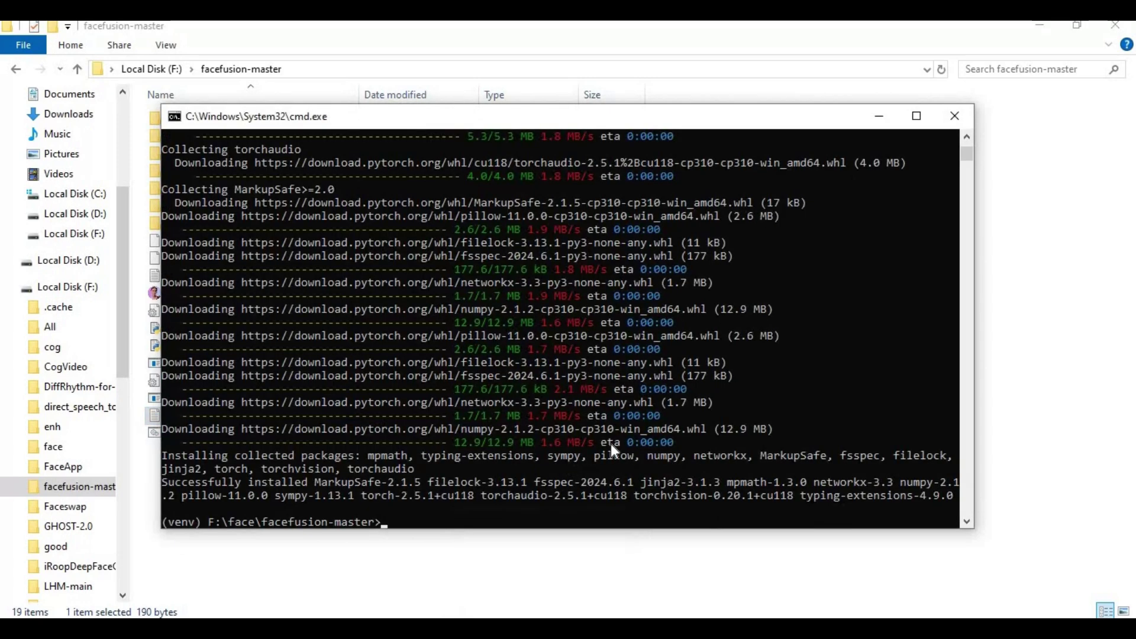
type("pip install -r requiremen")
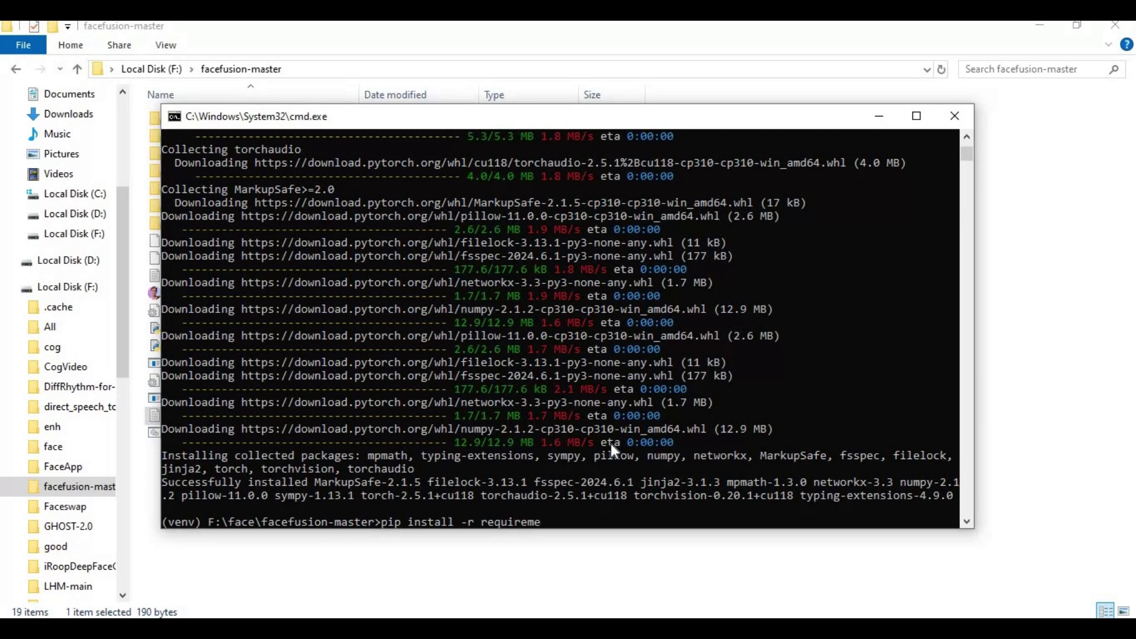
type("ts.txt")
key("Return")
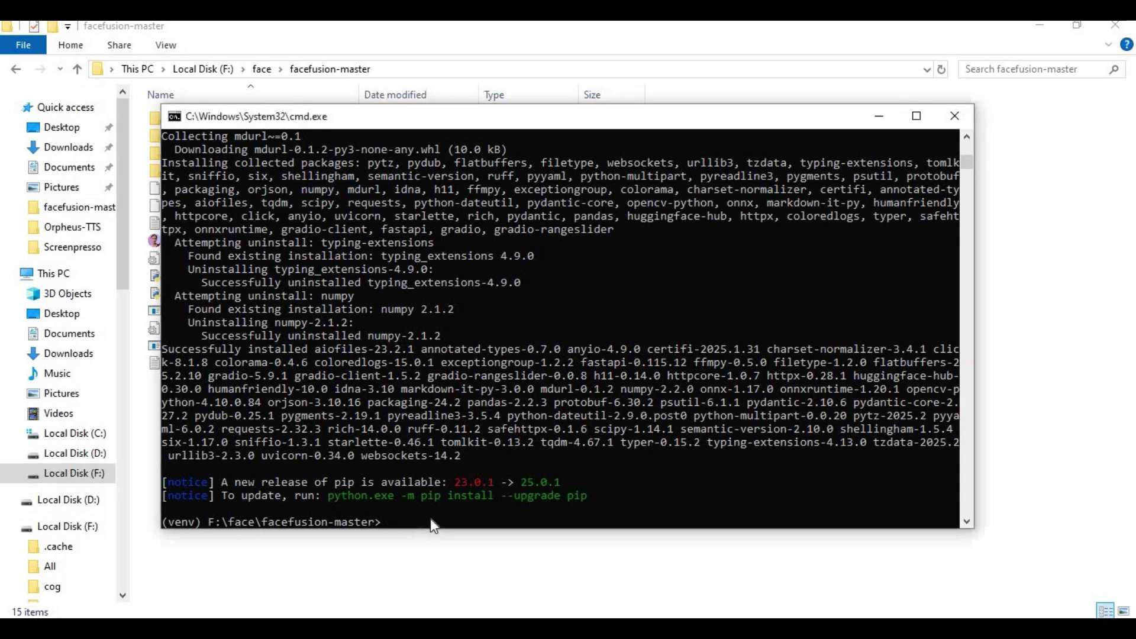
- Launch FaceFusion from the virtual environment with "python facefusion.py run"
type("python")
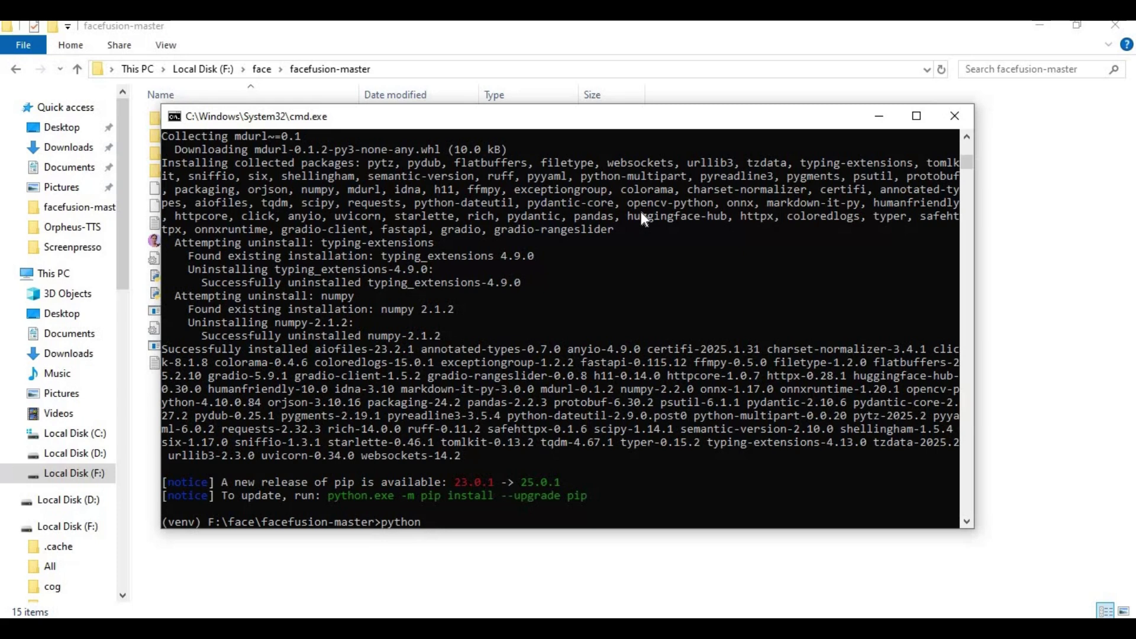
type(" facefusion.p")
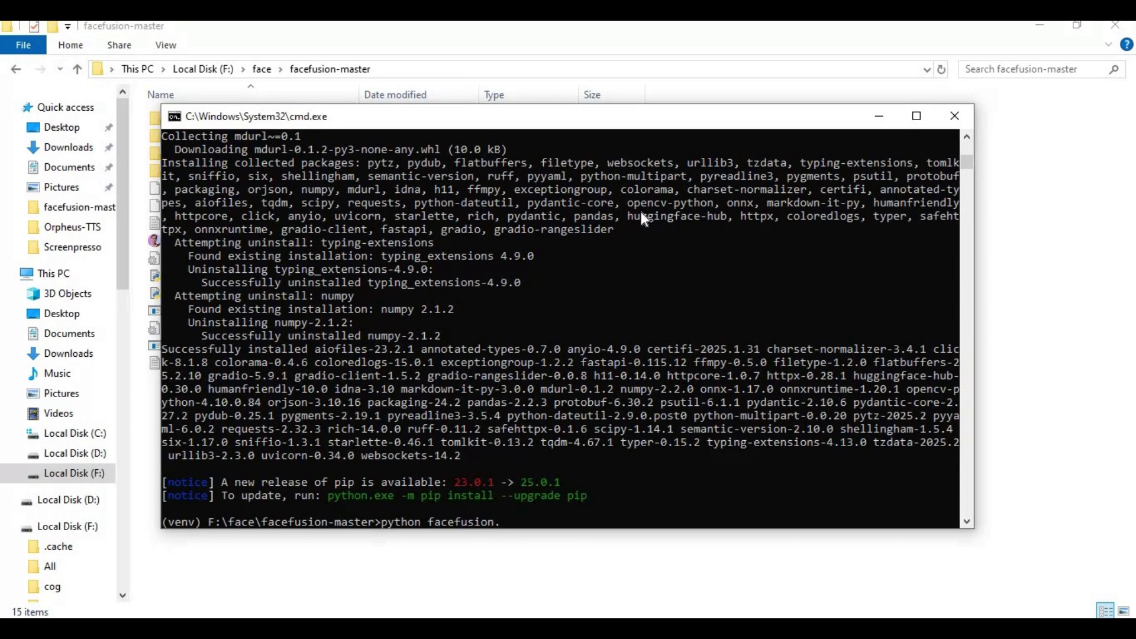
type("y run")
key("Return")
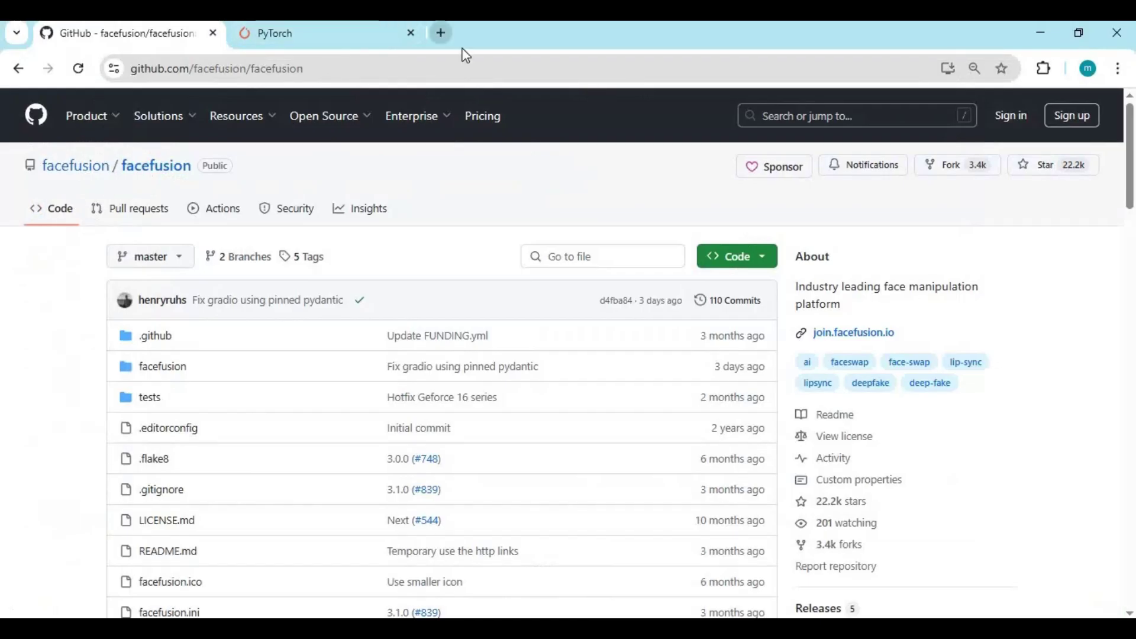
- Open the FaceFusion 3.1.2 interface at 127.0.0.1:7860/?__theme=dark in a new Chrome tab and look over its settings
left_click(439, 33)
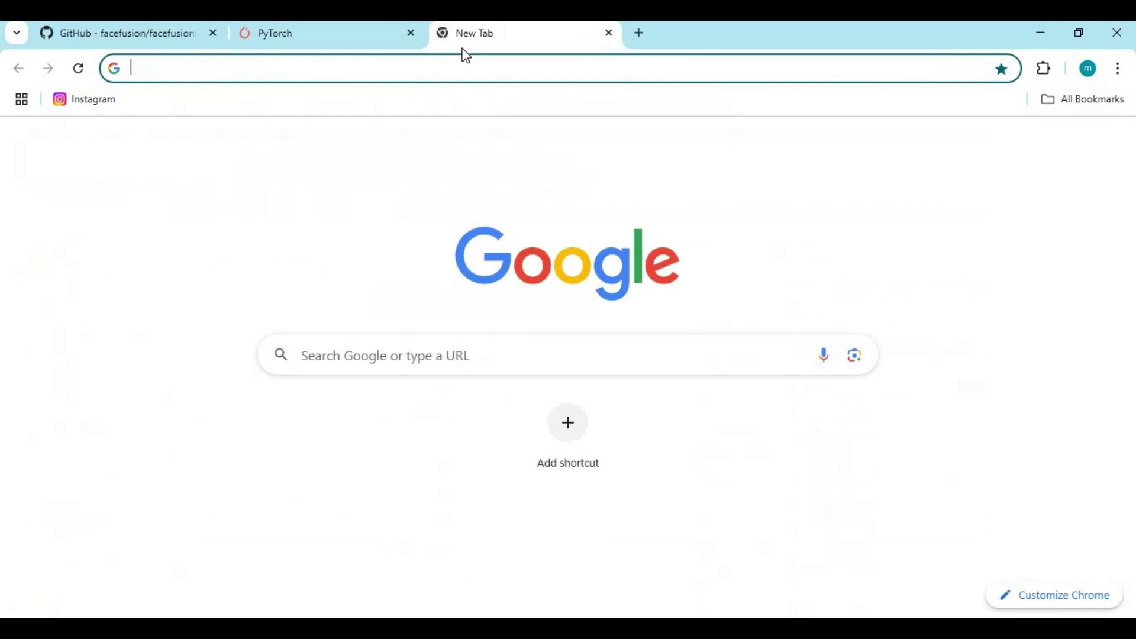
type("12")
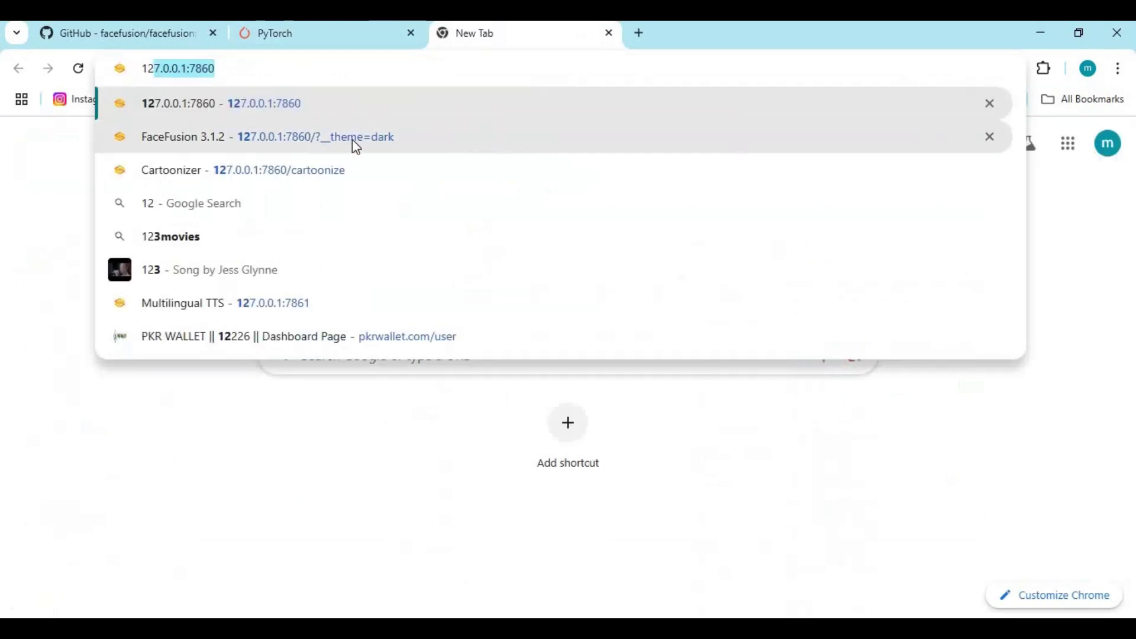
left_click(355, 139)
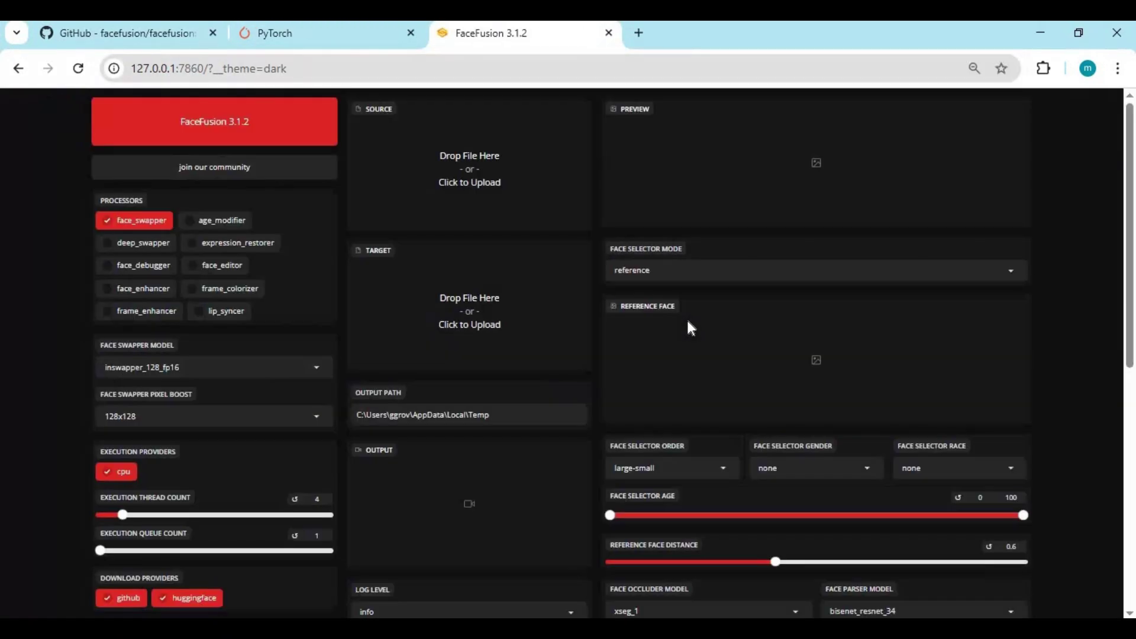
scroll(687, 317, "down", 8)
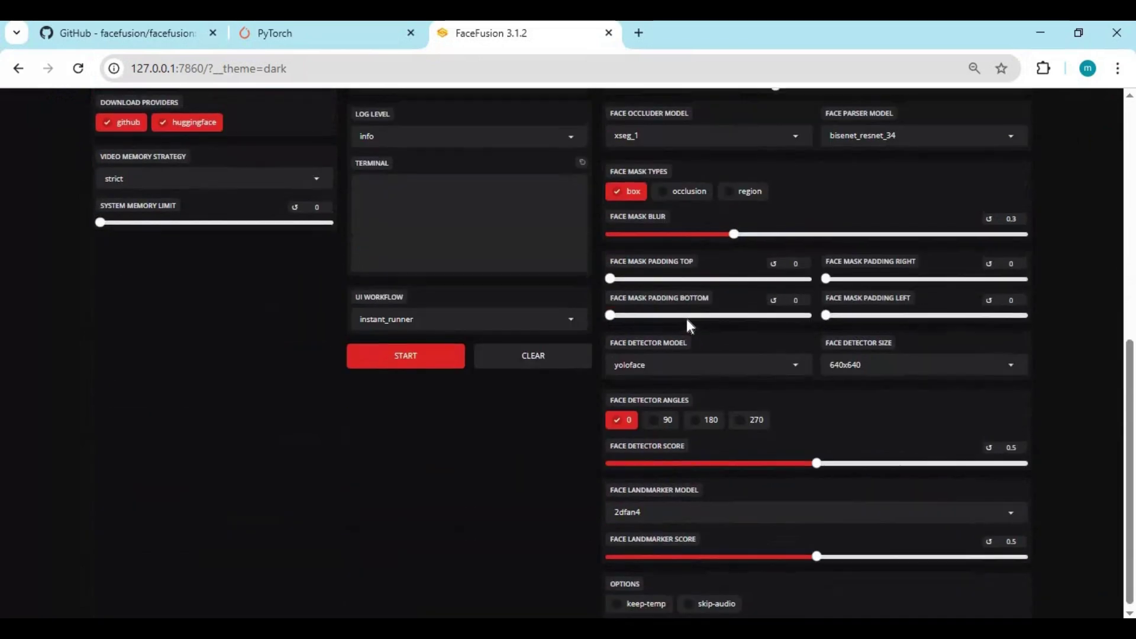
scroll(13, 410, "up", 8)
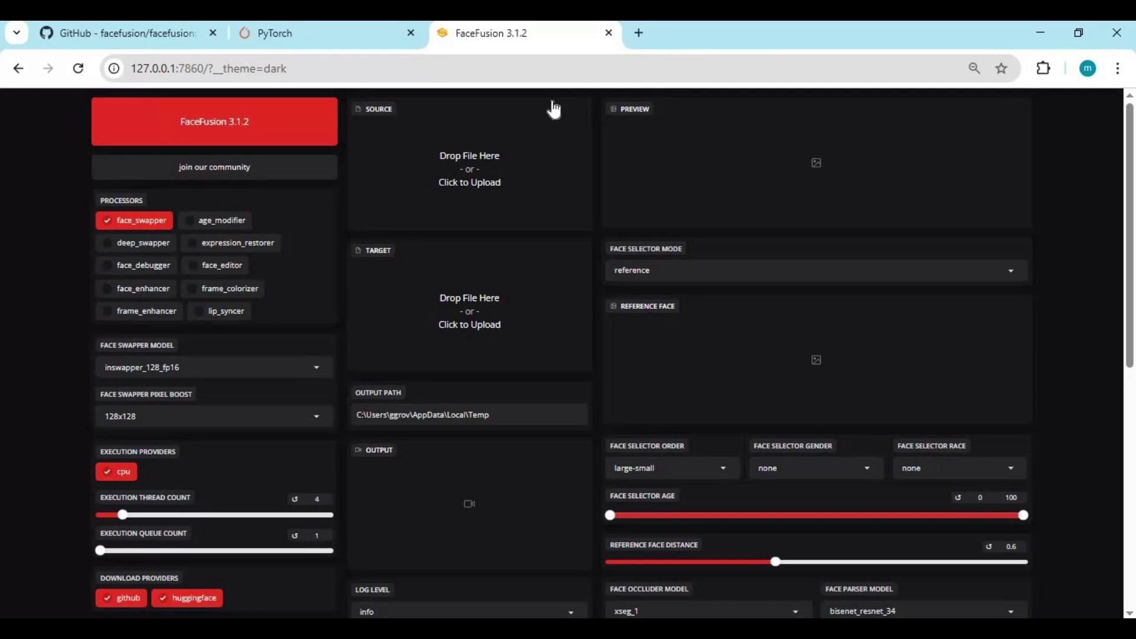
- Close the FaceFusion browser tab and the command prompt window running facefusion.py
left_click(609, 33)
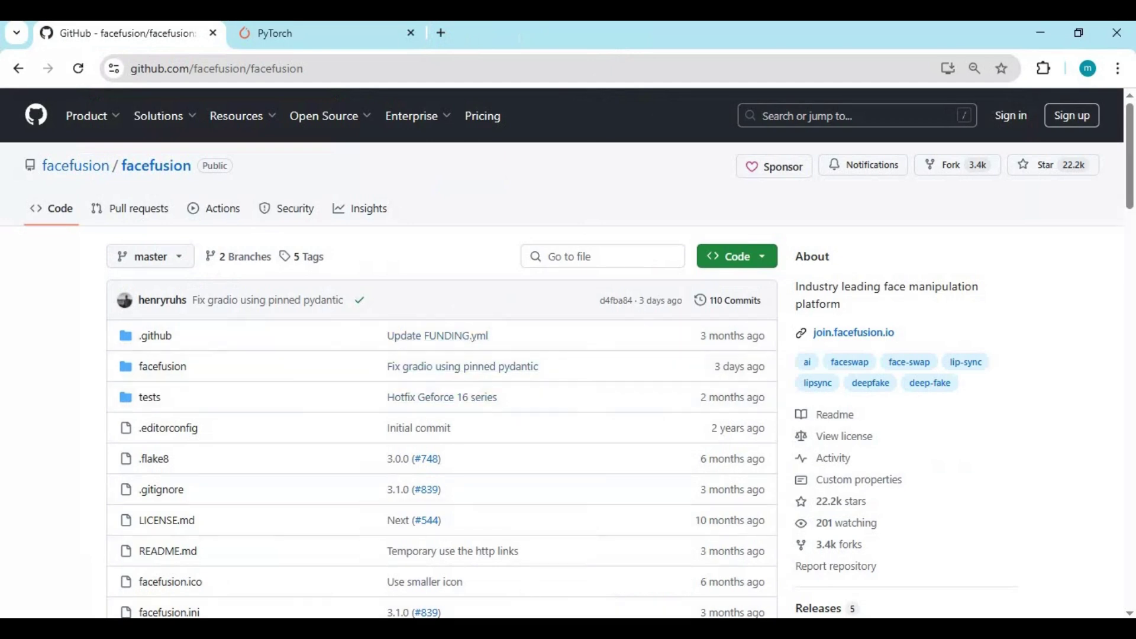
key("alt+Tab")
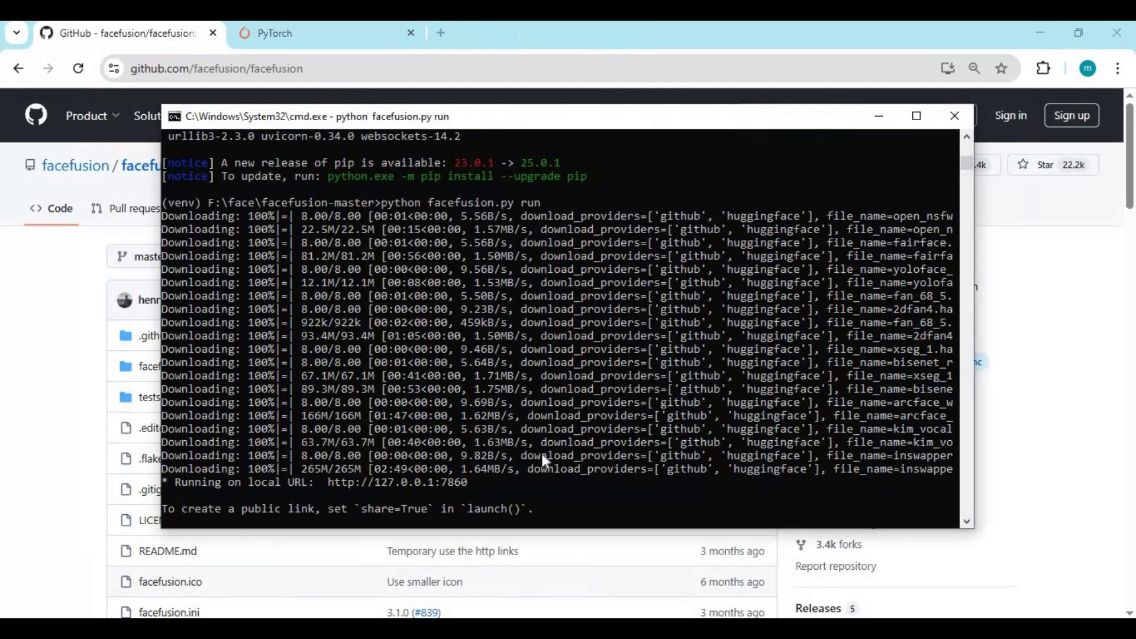
left_click(954, 116)
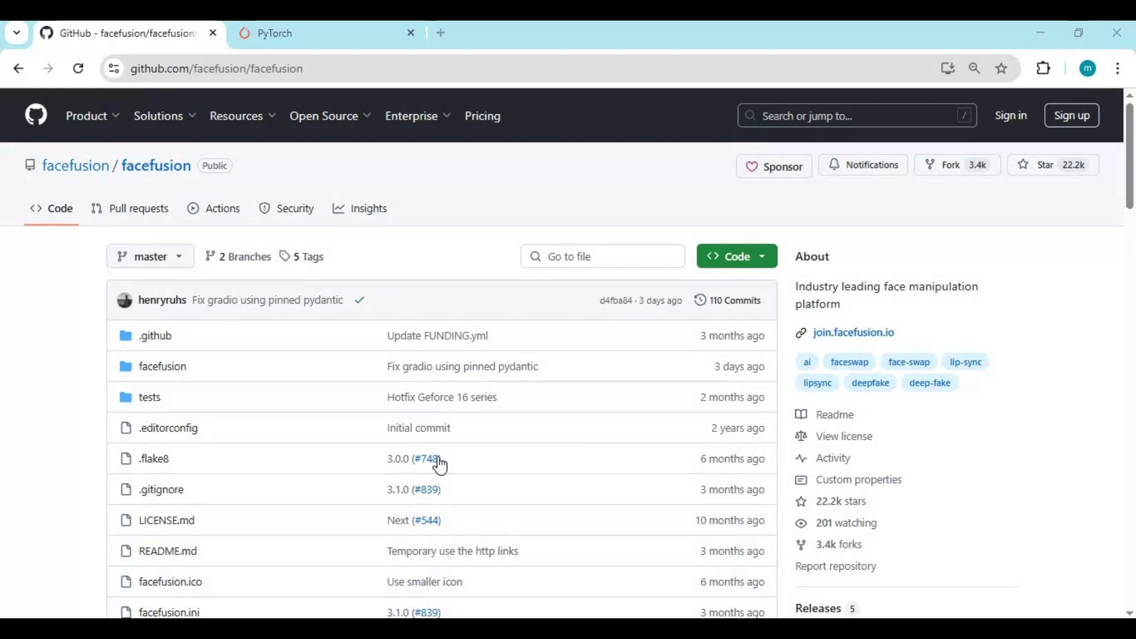
- Switch to File Explorer, create a new text document in the facefusion-master folder and open it in Notepad
key("alt+Tab")
right_click(281, 453)
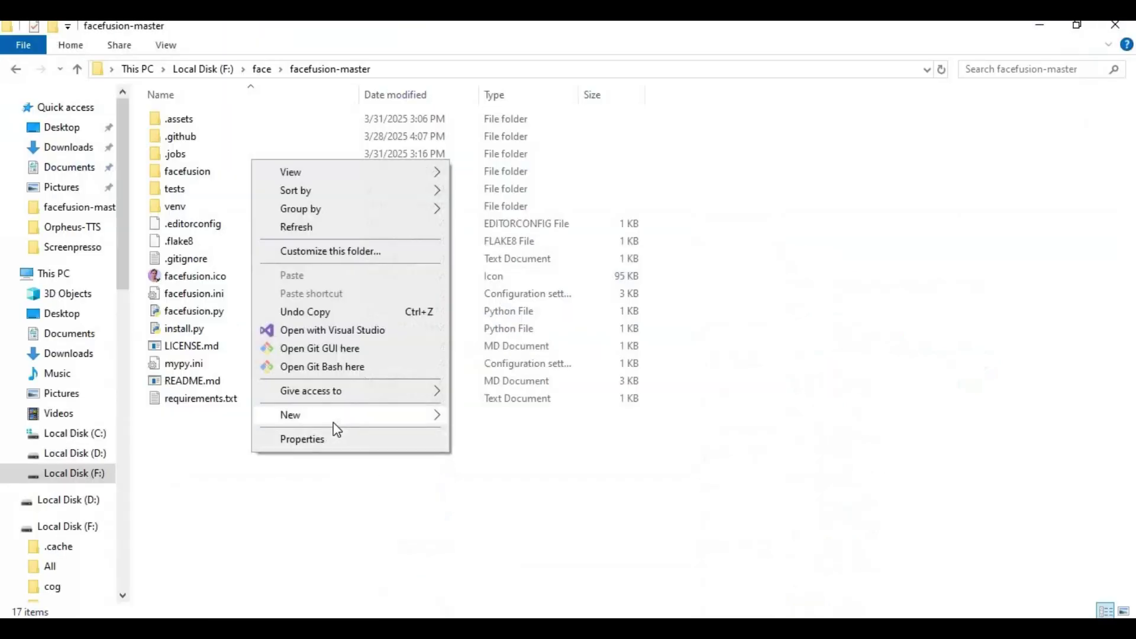
mouse_move(334, 421)
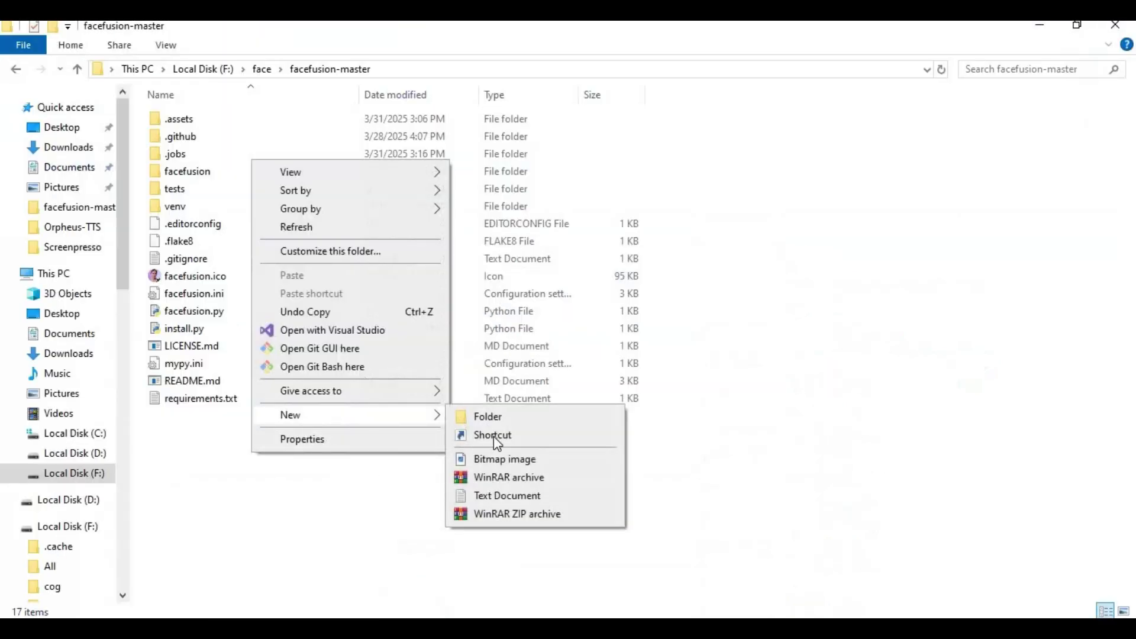
left_click(495, 496)
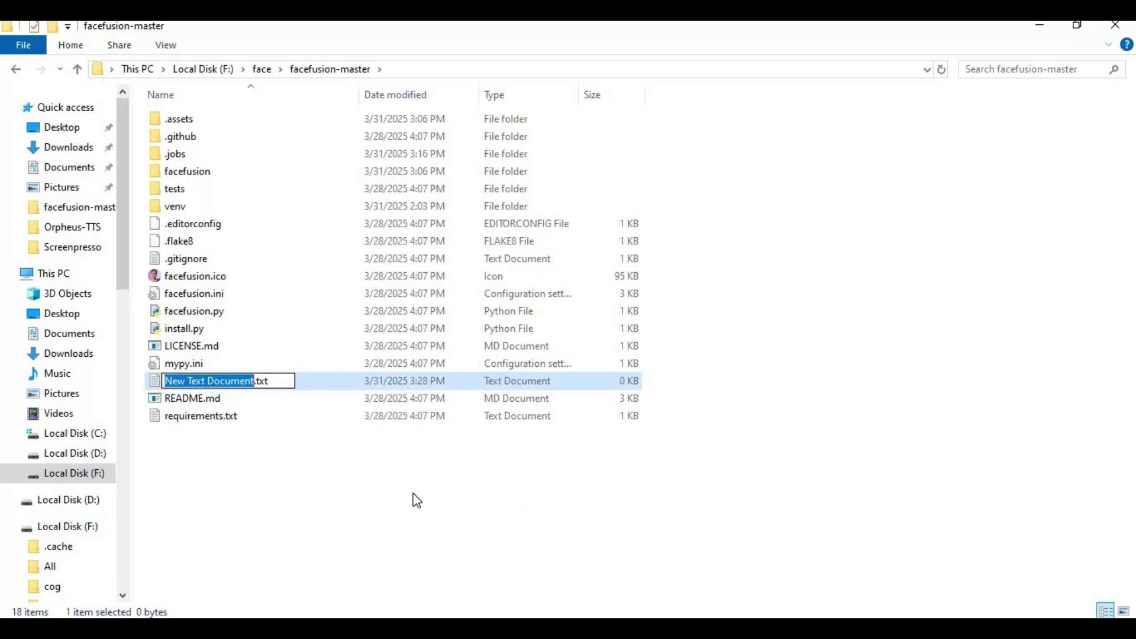
left_click(418, 500)
double_click(254, 385)
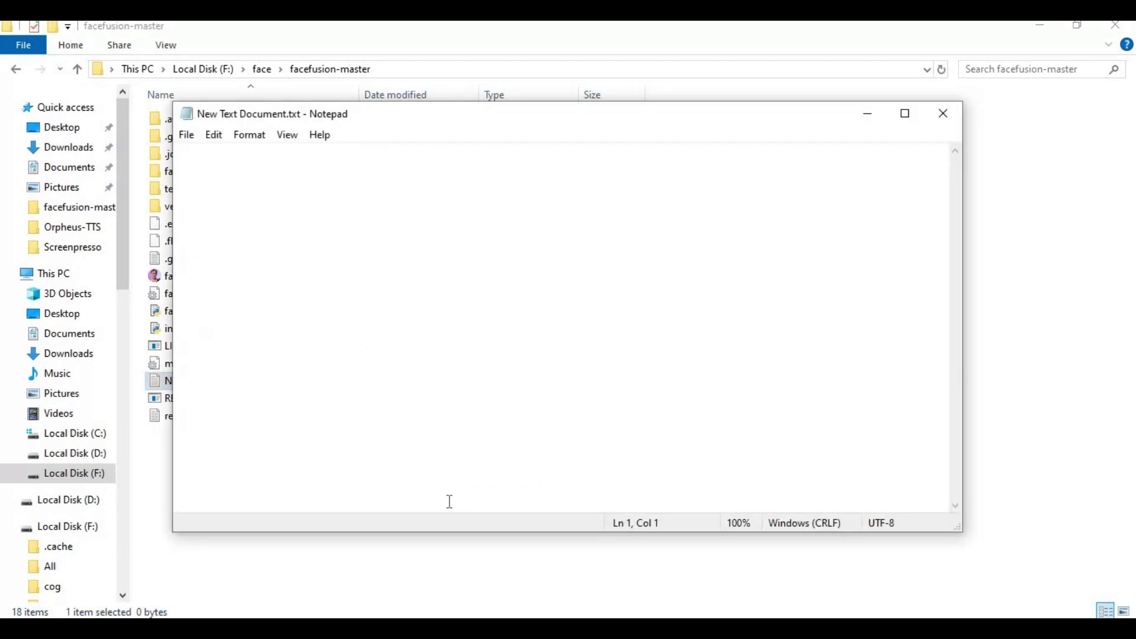
type("@echo ")
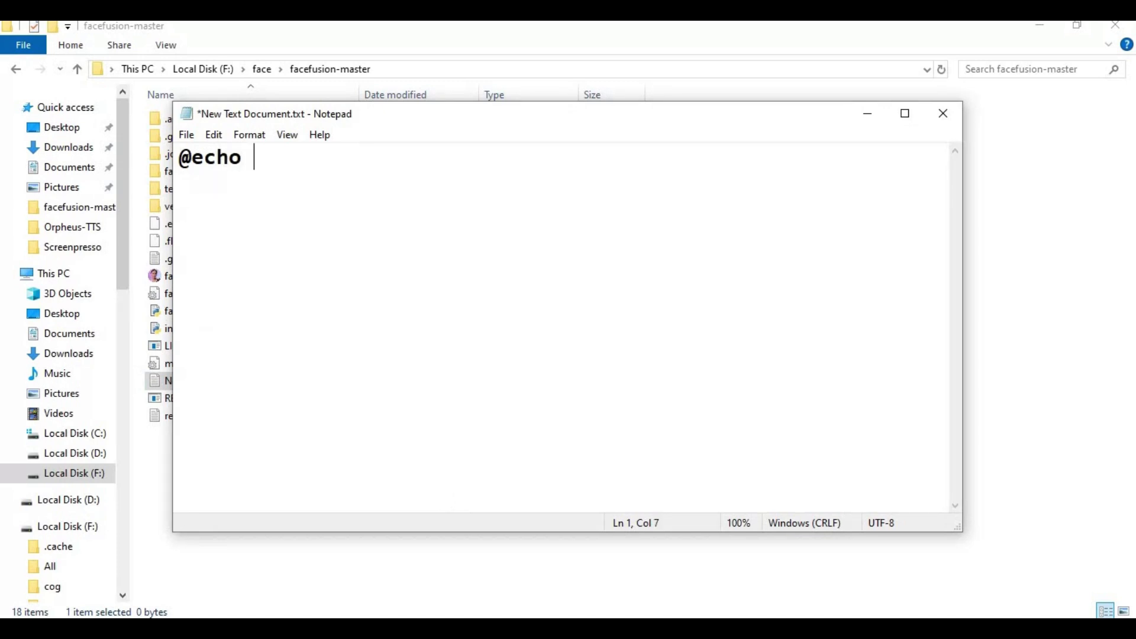
type("off")
key("Return")
type("c")
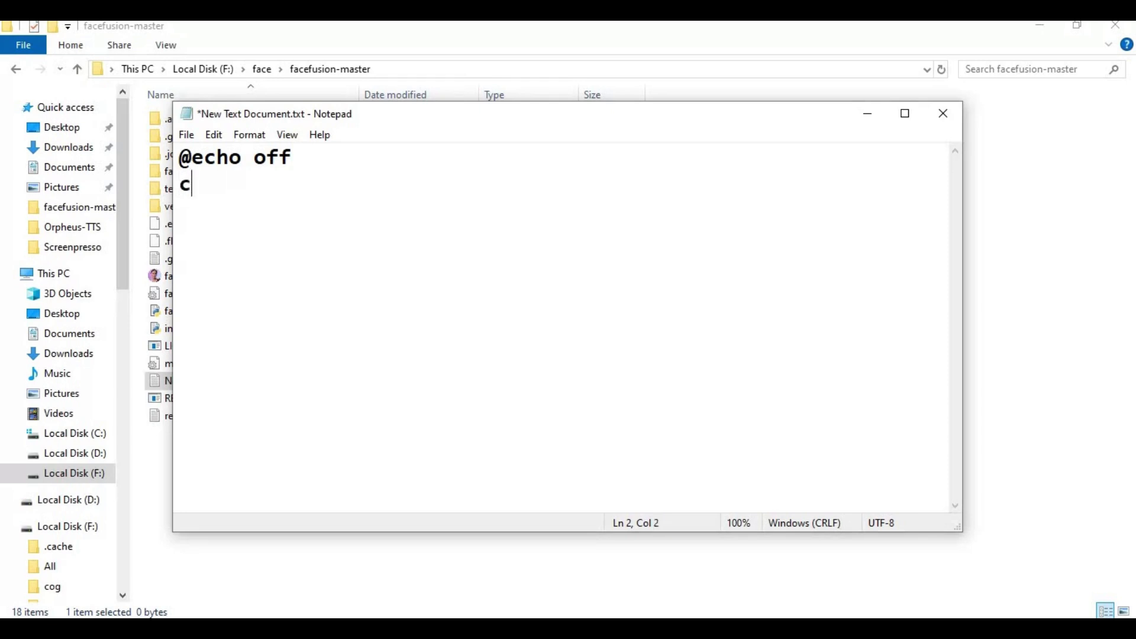
type("all venv\\")
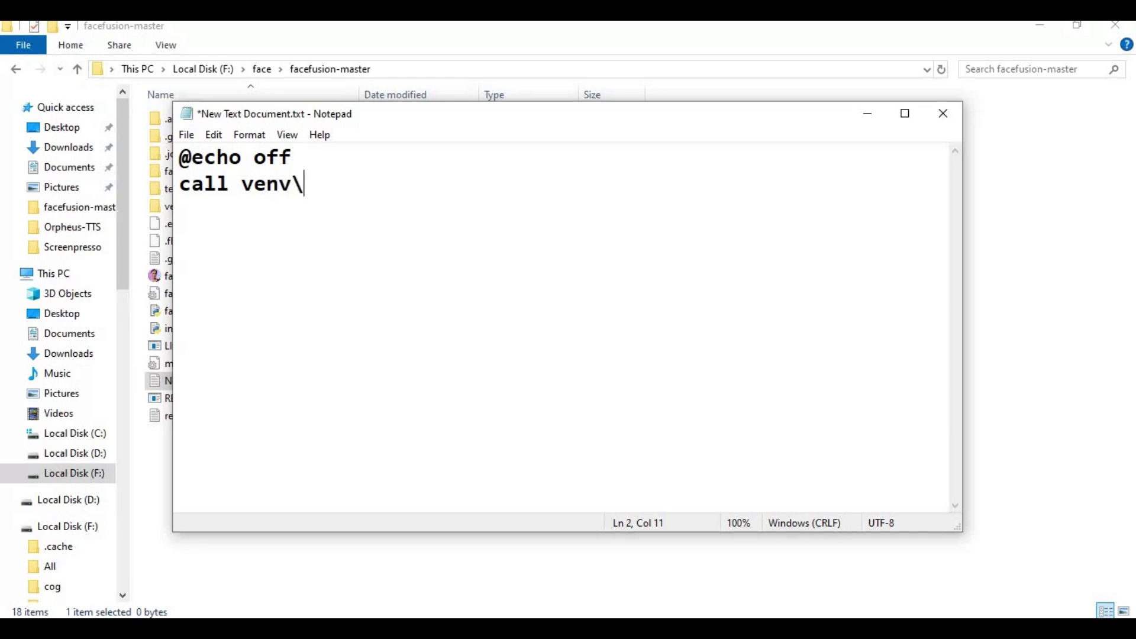
type("scripts\\activate")
key("Return")
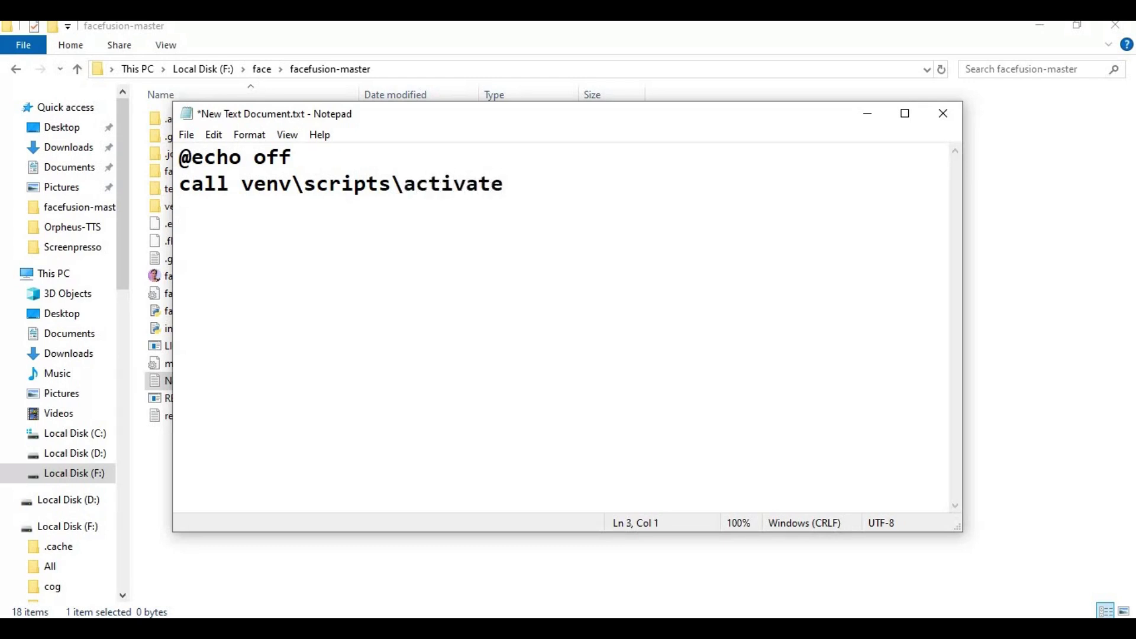
- Add the lines "python facefusion.py run" and "pause" to the end of the script
type("python")
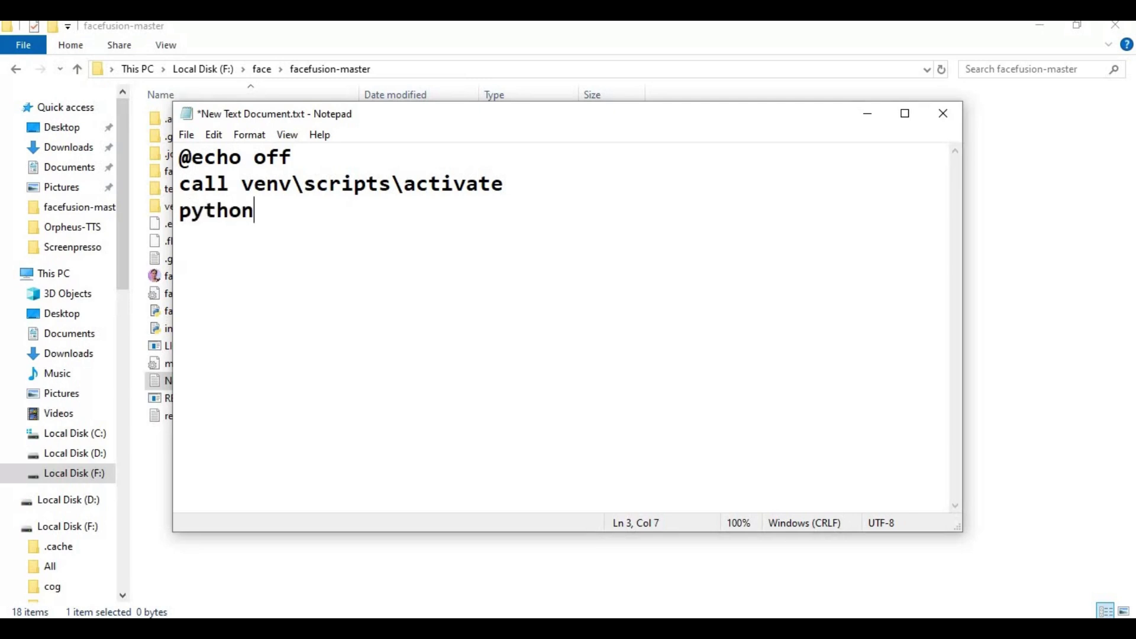
type(" facefusion")
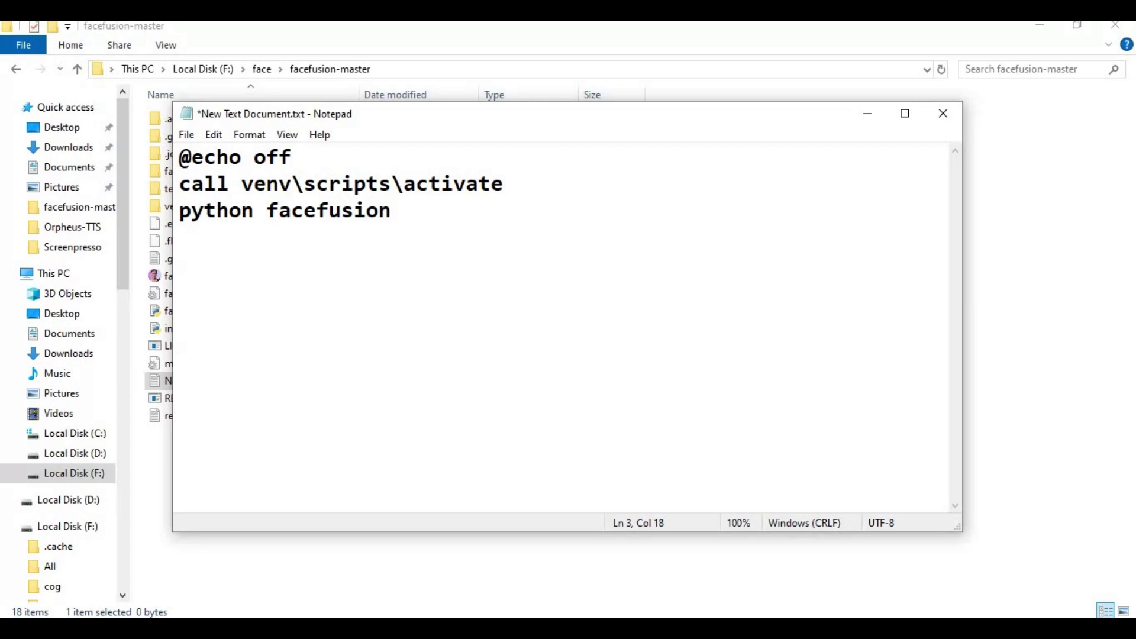
type(".py run")
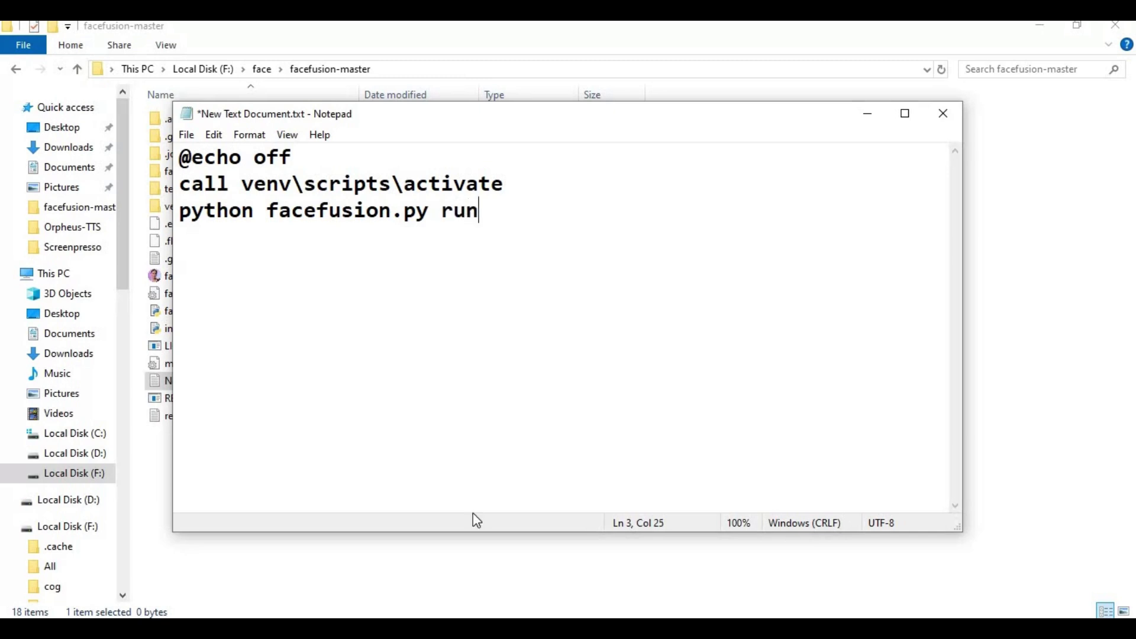
key("Return")
type("pause")
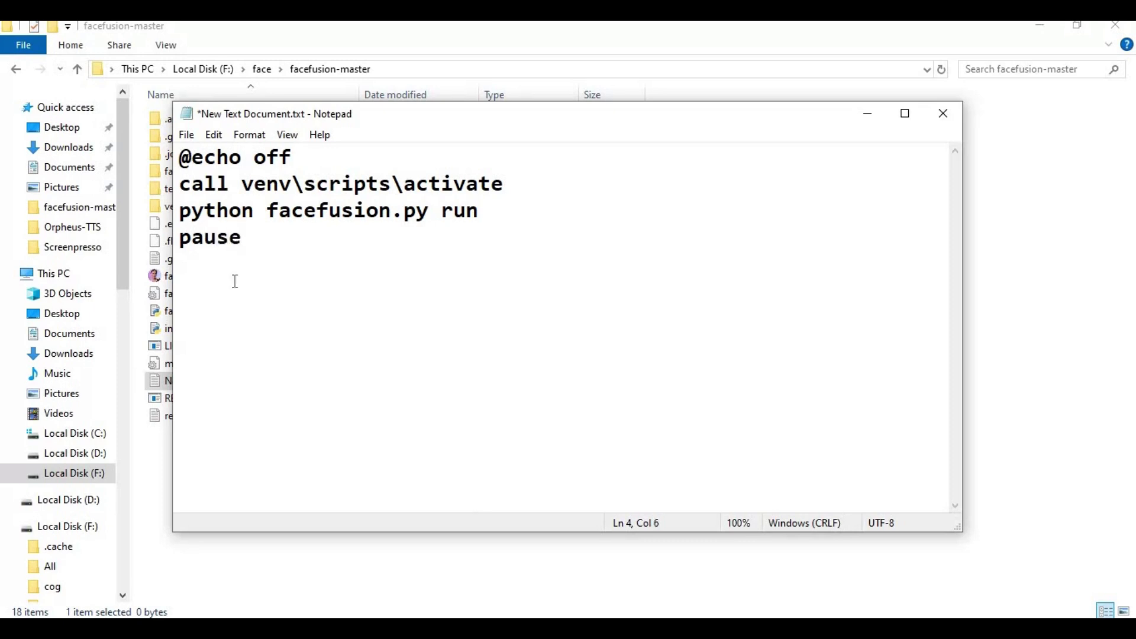
- Save the script as run.bat in the facefusion-master folder and close Notepad
left_click(186, 135)
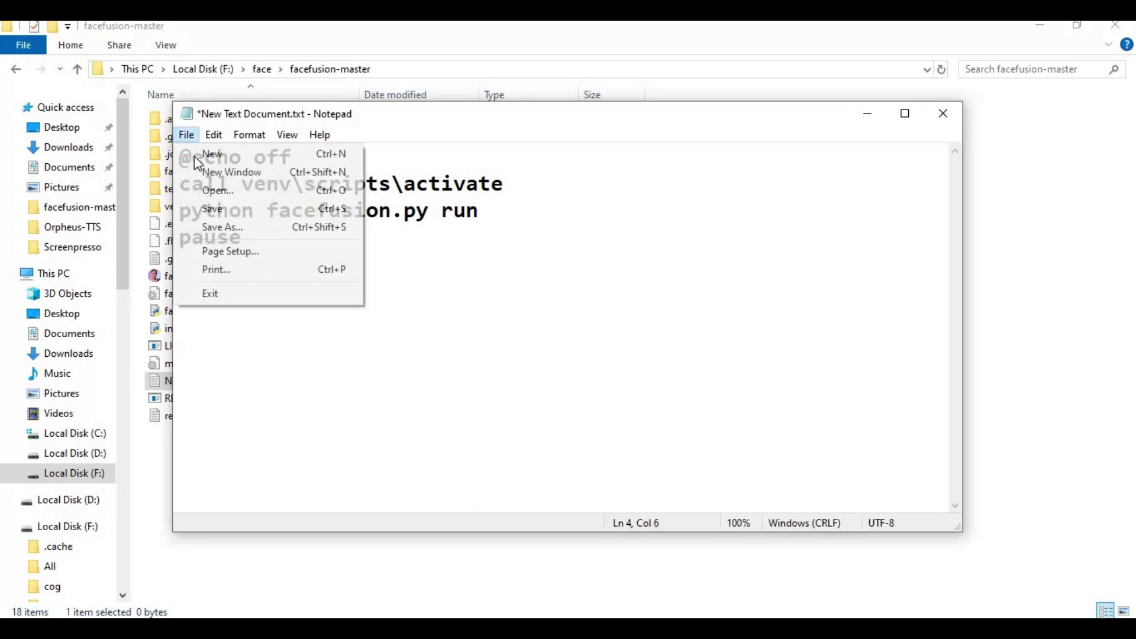
left_click(256, 232)
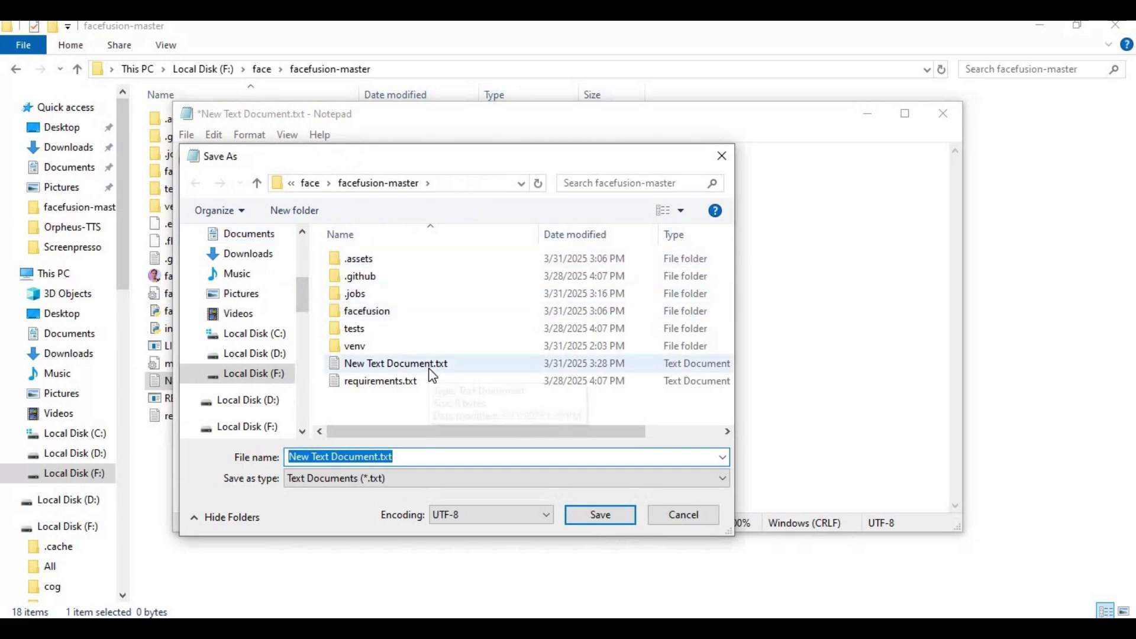
type("ru")
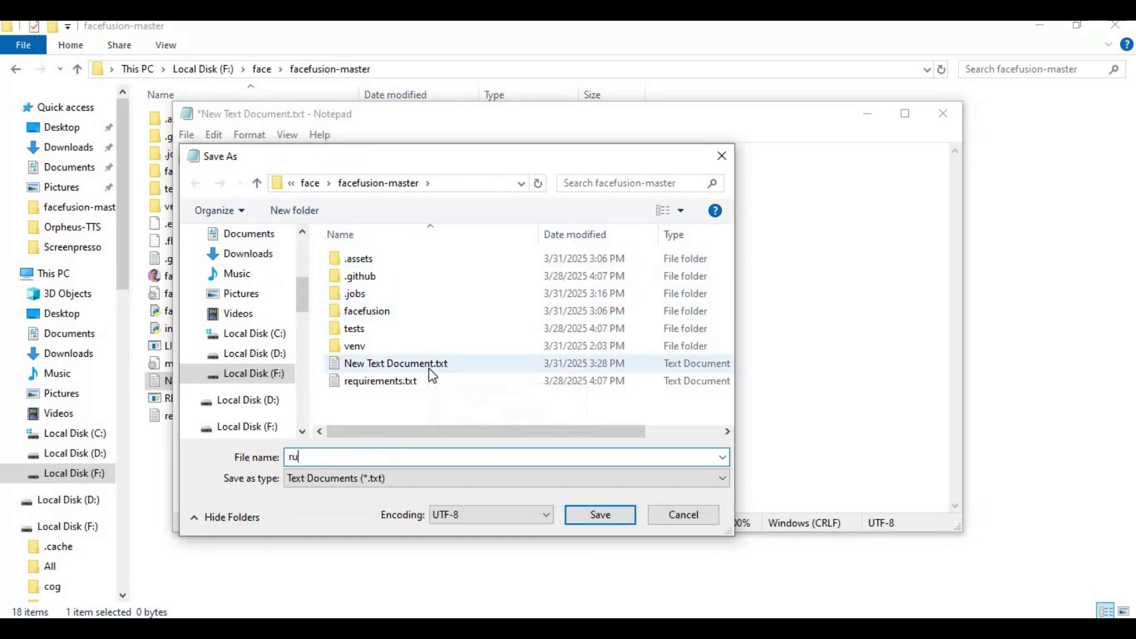
type("n.bat")
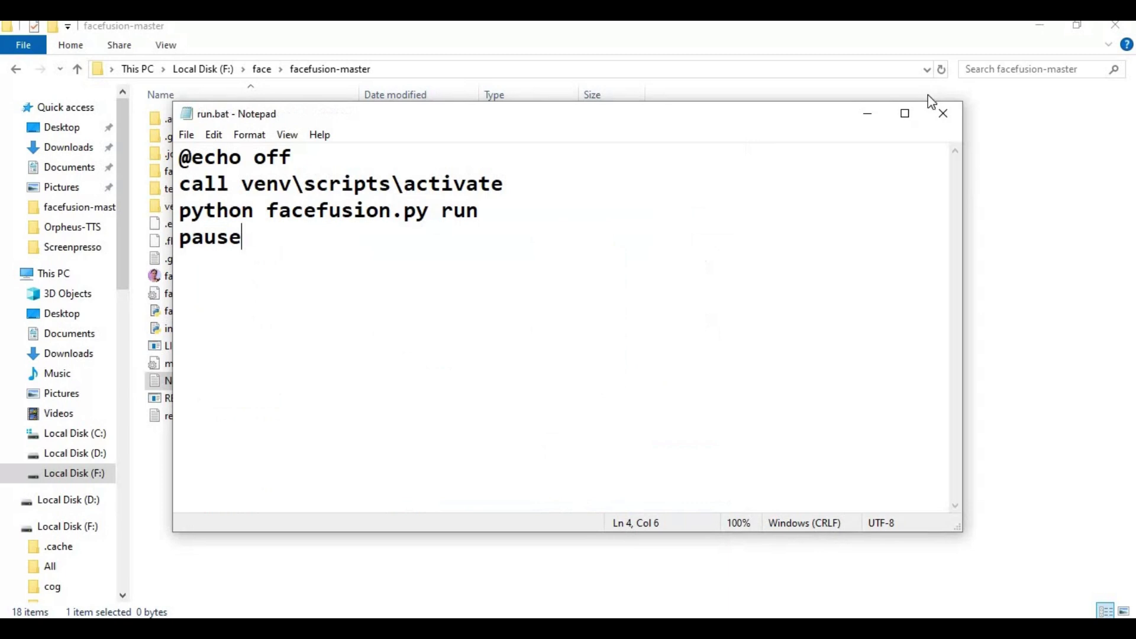
left_click(943, 113)
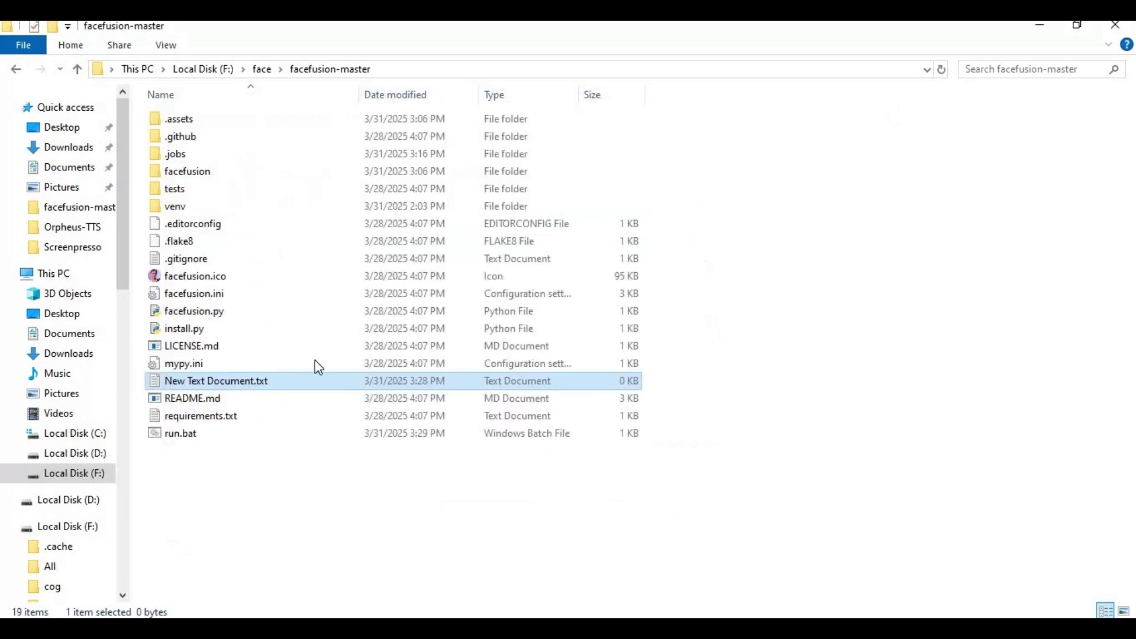
- Launch FaceFusion with run.bat and open 127.0.0.1:7860/?__theme=dark in a new Chrome tab
double_click(187, 433)
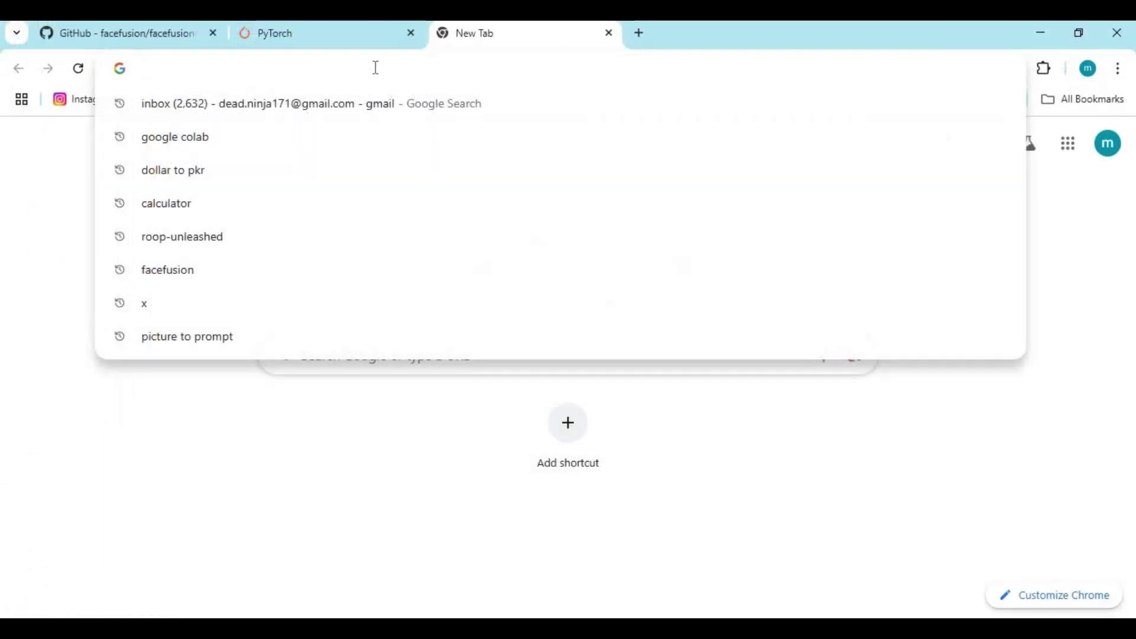
type("127.0.0.1:7860")
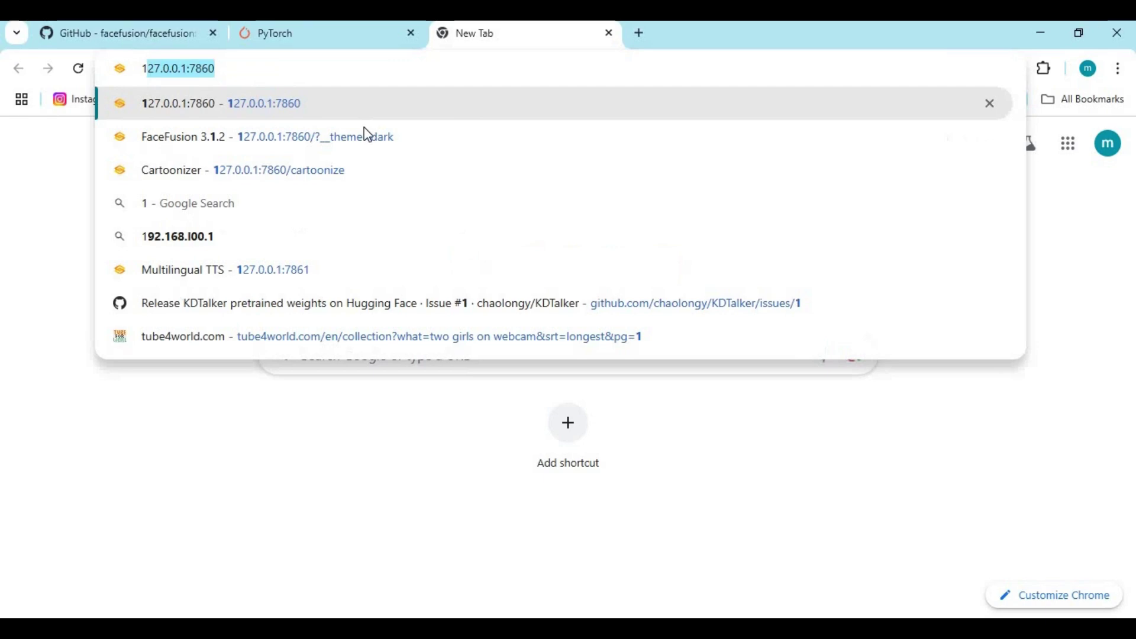
left_click(363, 133)
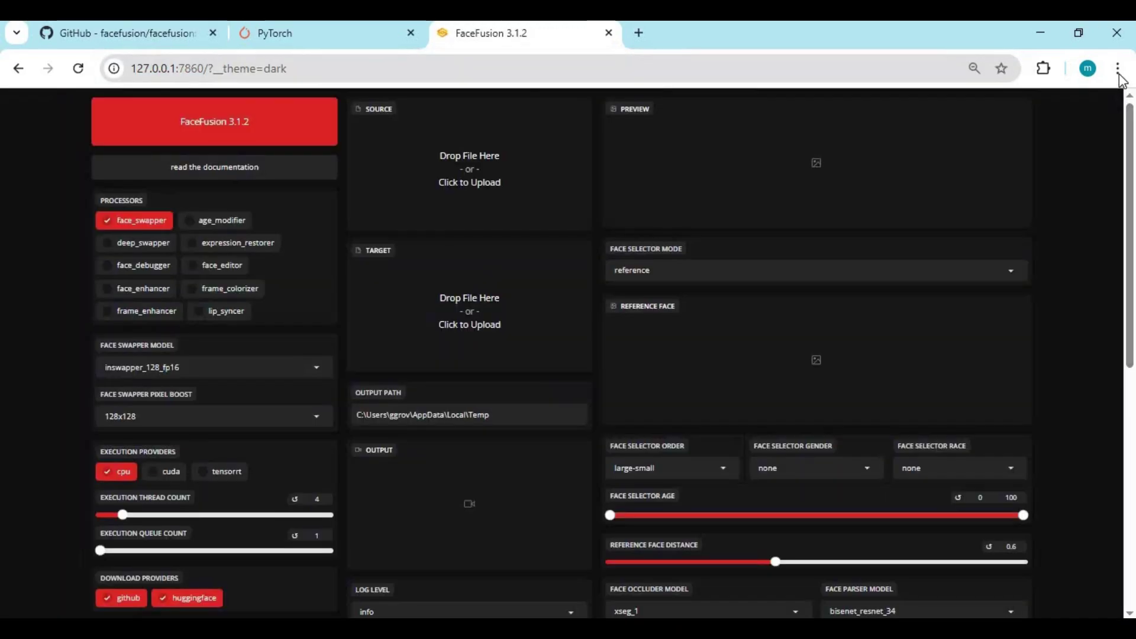
- Set the browser zoom of the FaceFusion page to 100%
left_click(1118, 68)
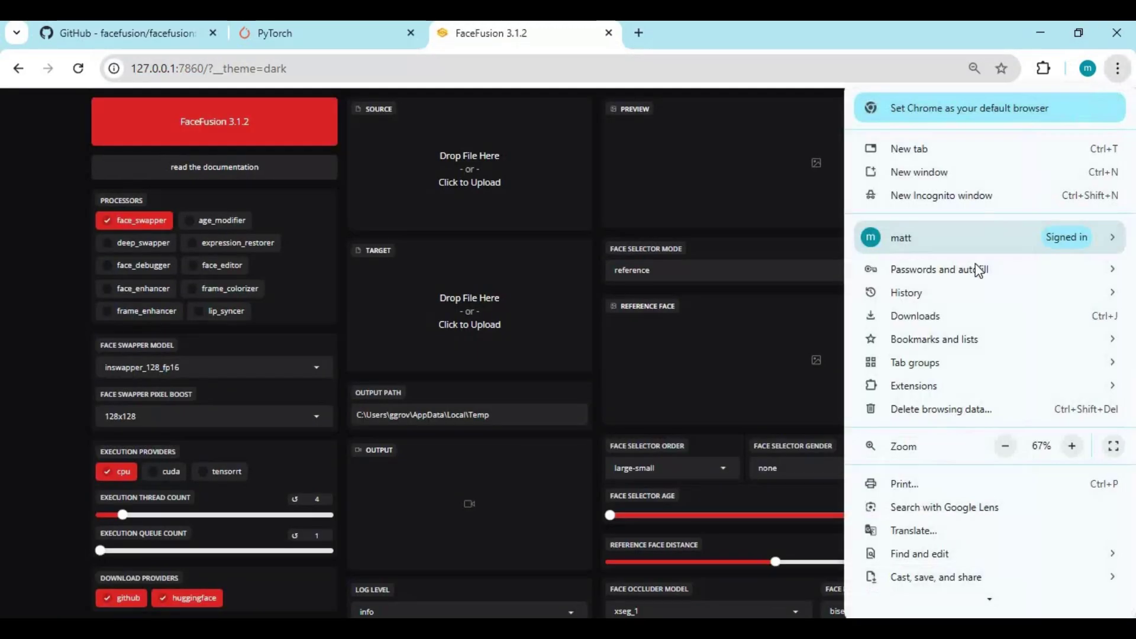
left_click(1072, 446)
left_click(1072, 446)
left_click(1072, 446)
left_click(1072, 446)
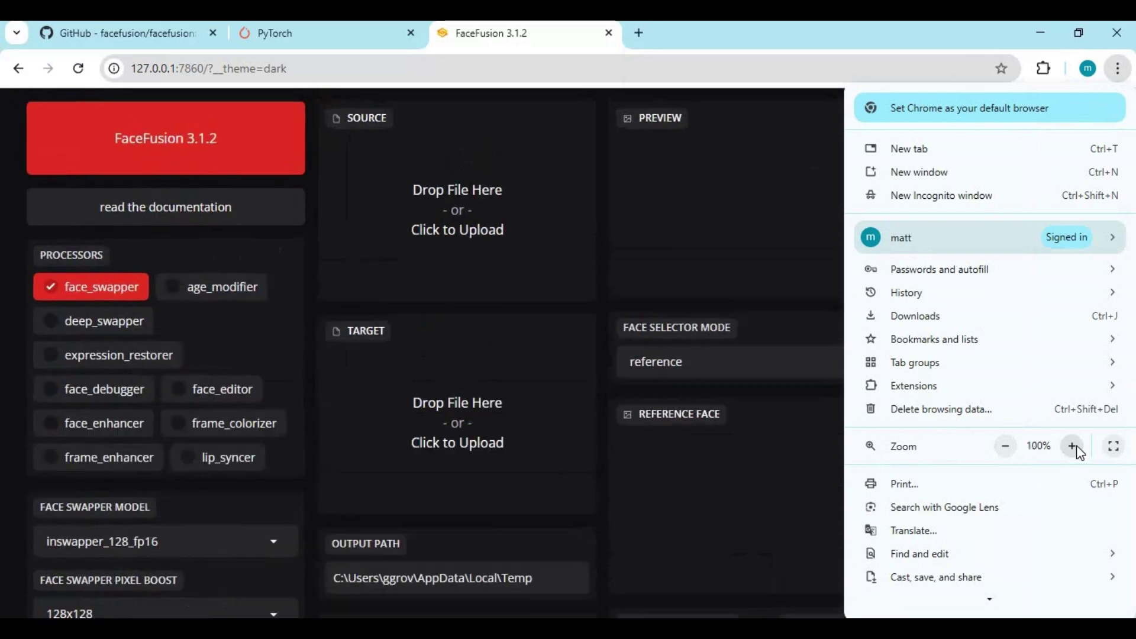
left_click(42, 337)
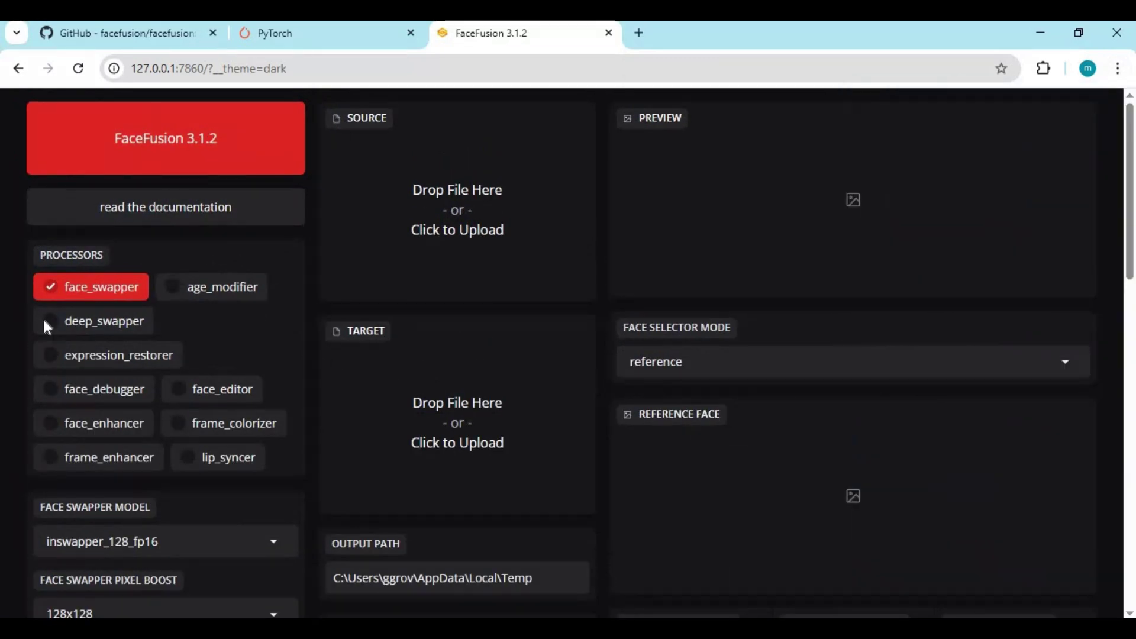
- Enable cuda and disable cpu under the execution providers
scroll(59, 414, "down", 4)
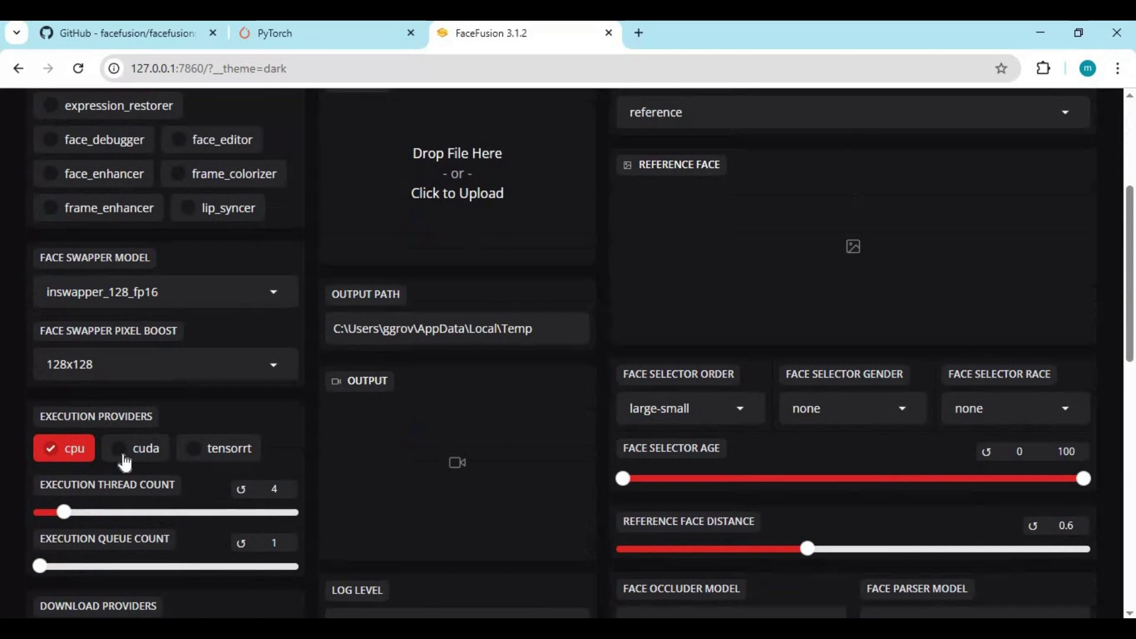
left_click(142, 456)
left_click(47, 455)
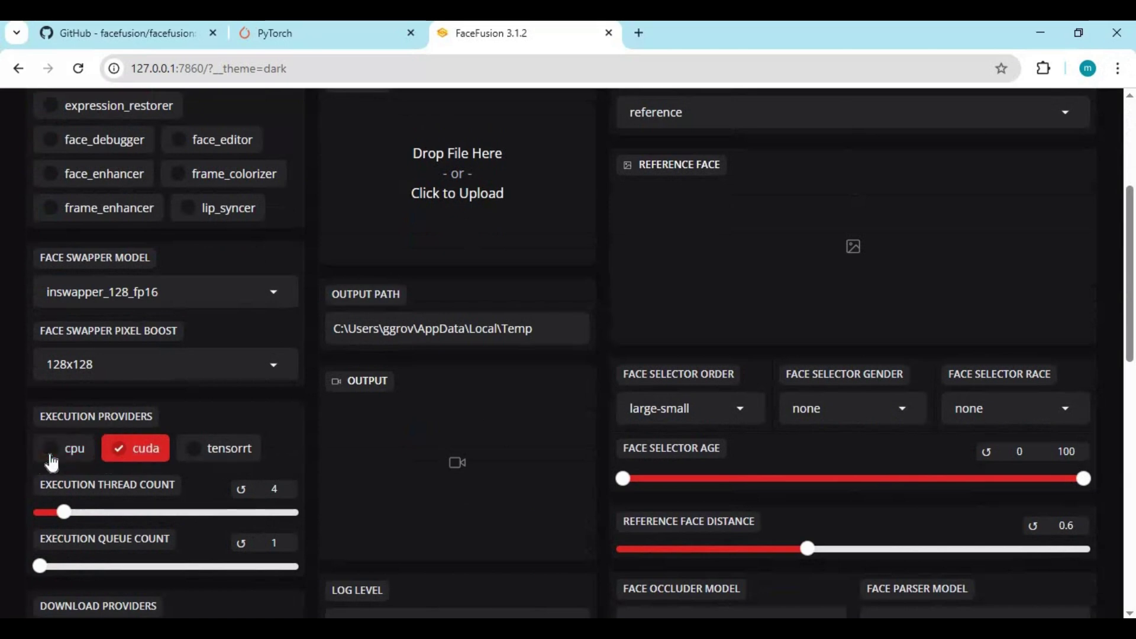
- Enable the face_enhancer processor in addition to face_swapper
scroll(211, 424, "up", 4)
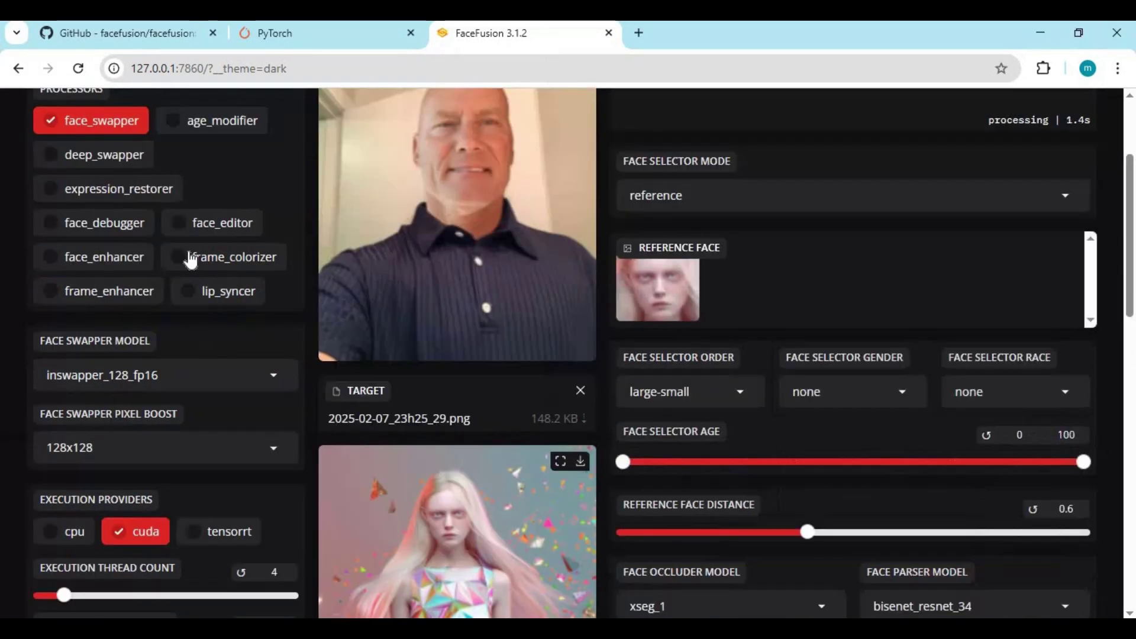
scroll(391, 315, "up", 3)
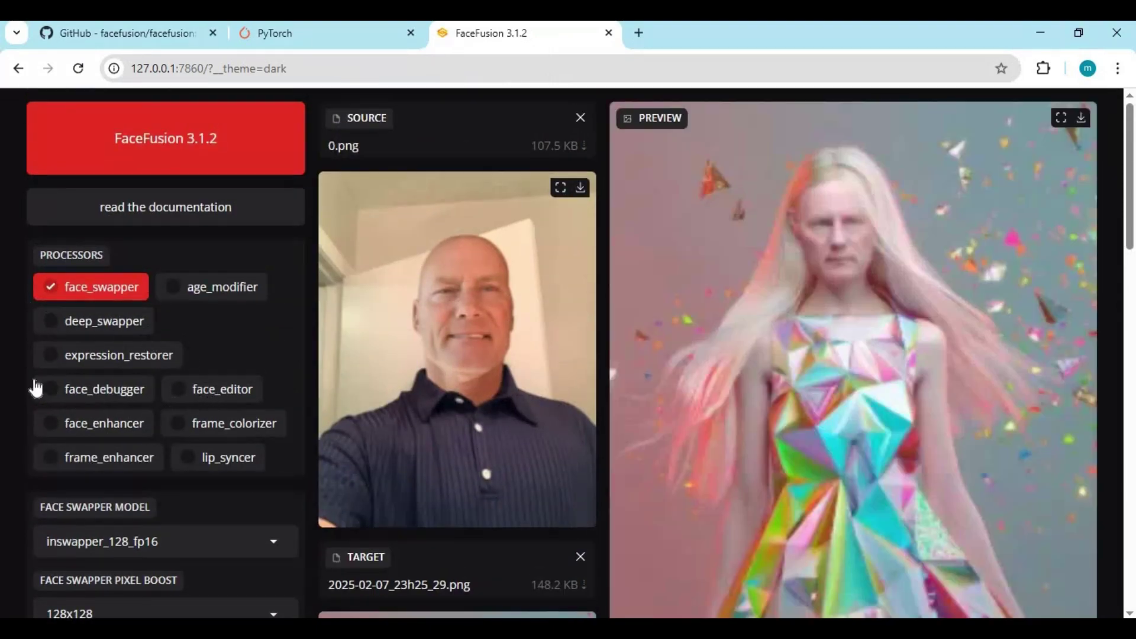
left_click(94, 425)
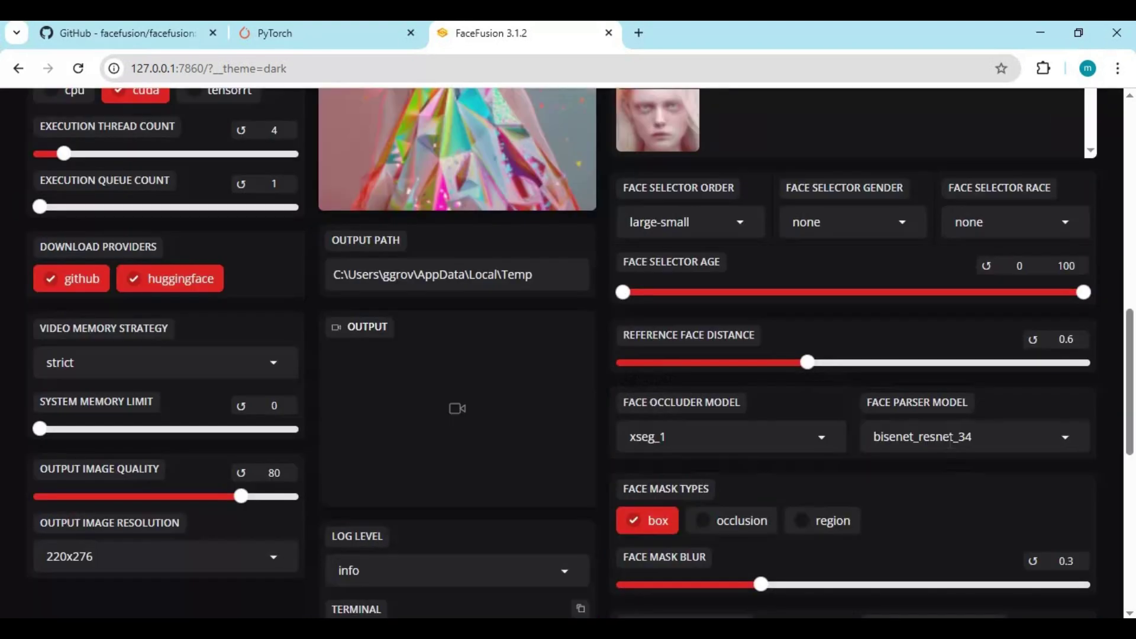
- Start processing the face swap with the instant_runner workflow
left_click(974, 437)
left_click(922, 513)
scroll(332, 491, "down", 4)
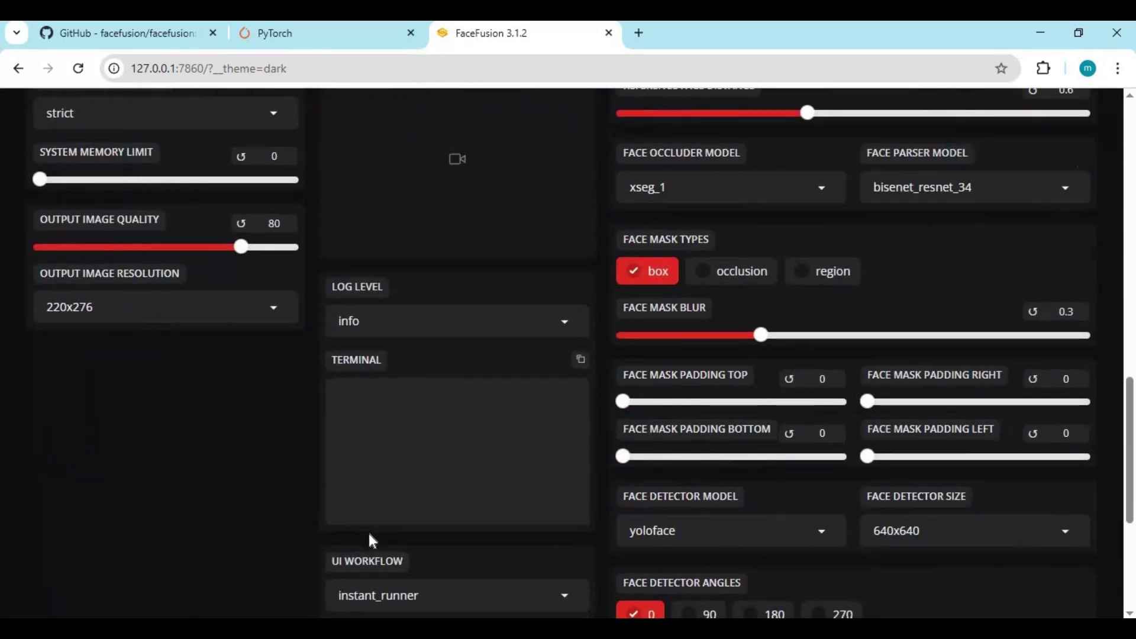
scroll(372, 536, "down", 5)
left_click(487, 363)
- Examine the processed output image and compare it with the source, target and preview images
scroll(332, 373, "up", 12)
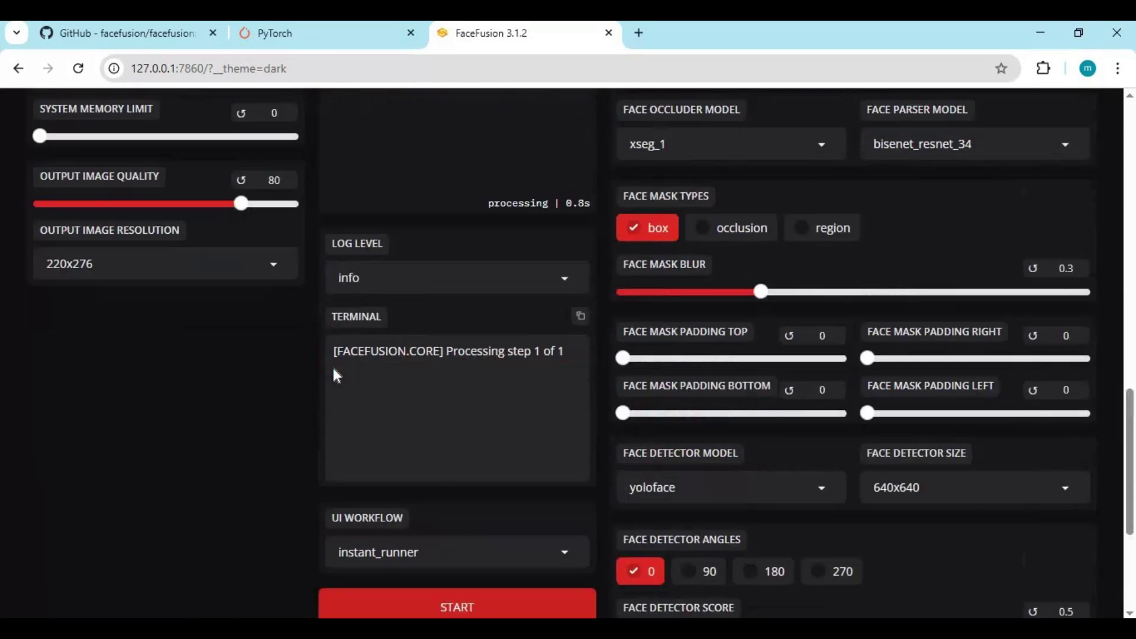
scroll(335, 378, "down", 7)
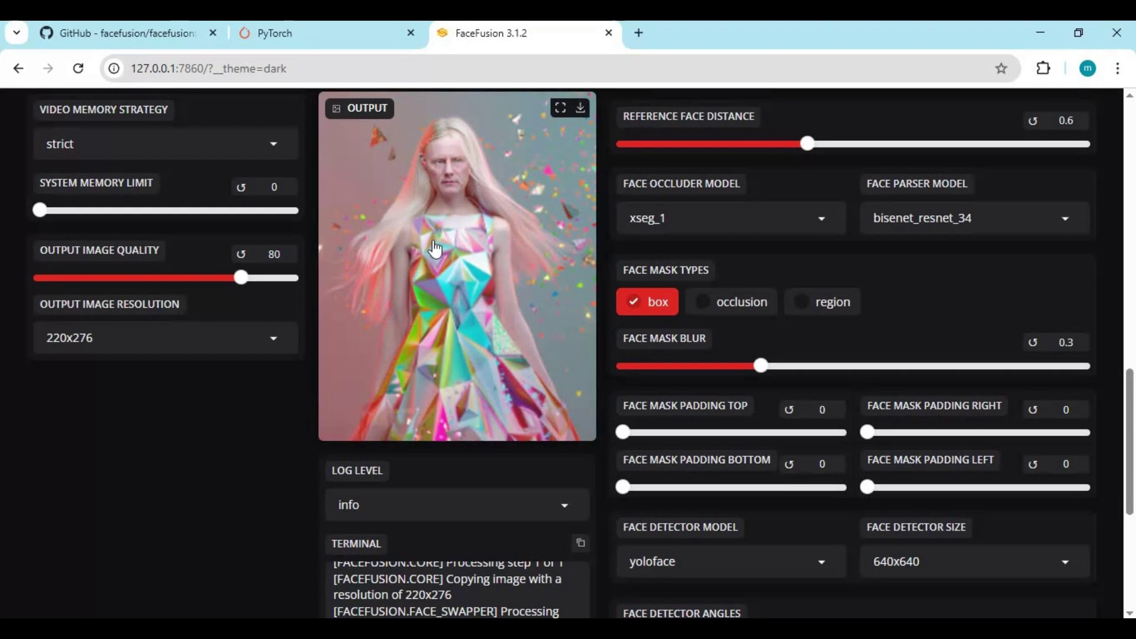
scroll(431, 229, "up", 10)
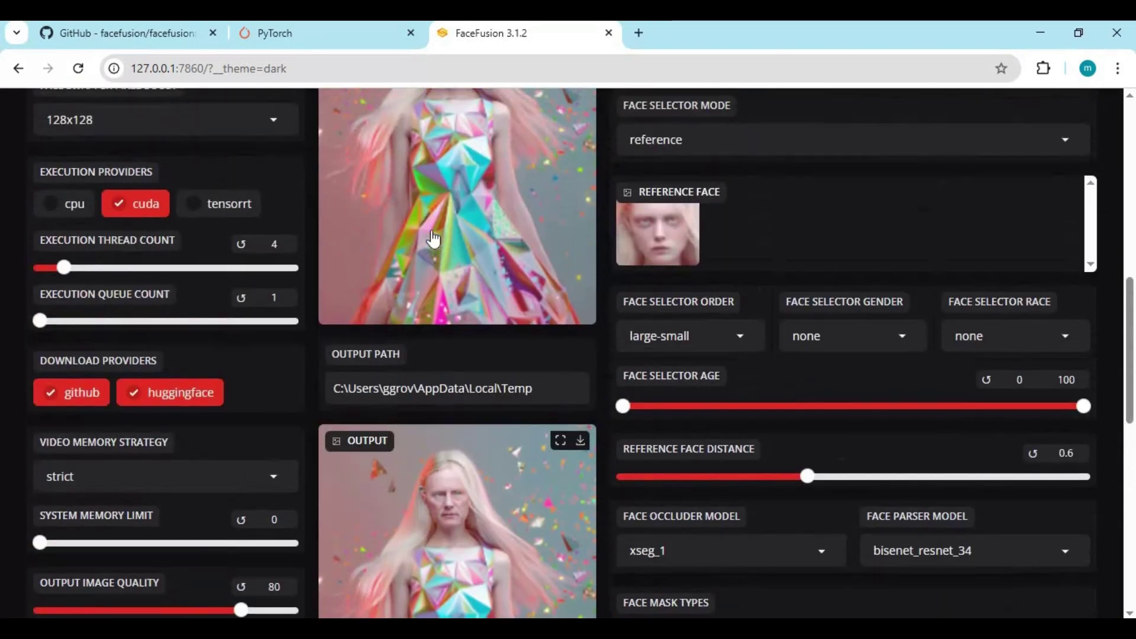
scroll(302, 322, "up", 5)
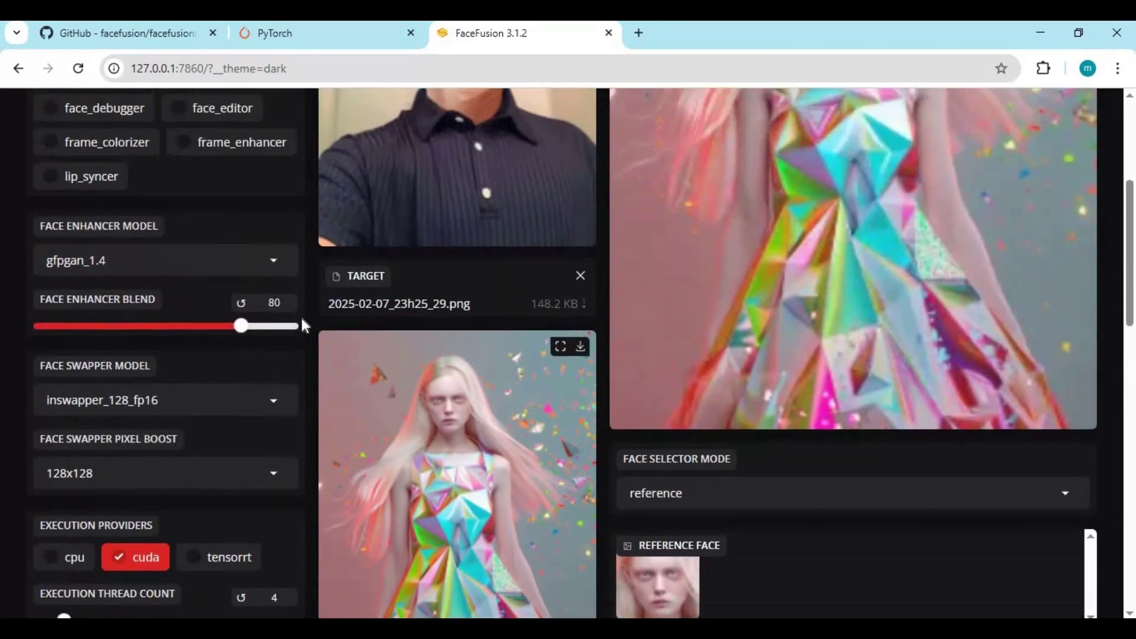
scroll(301, 317, "up", 2)
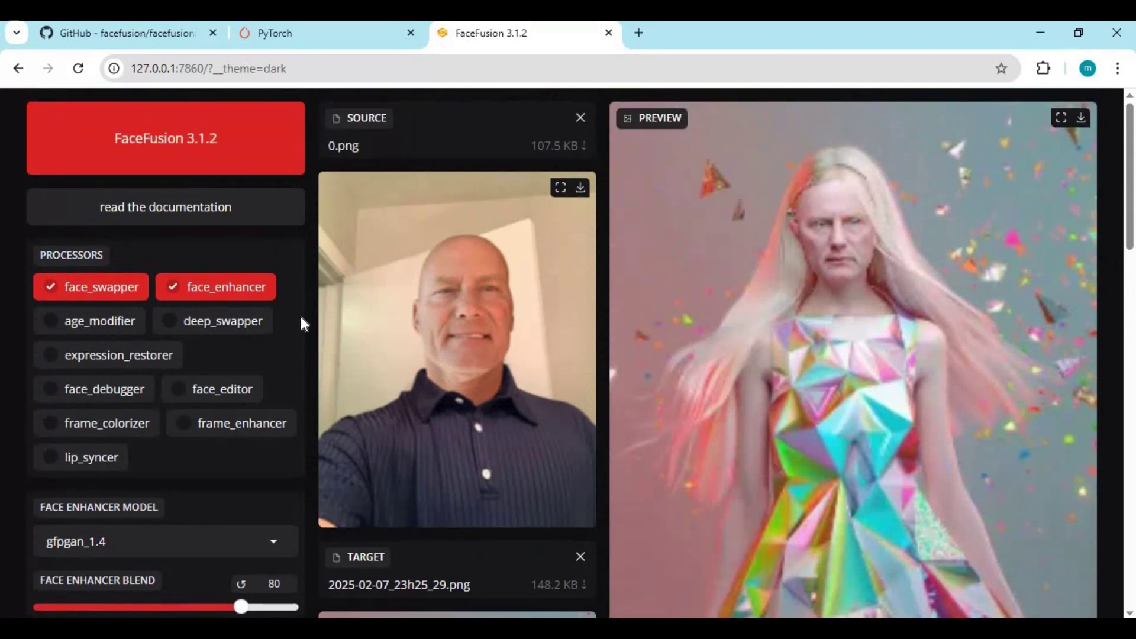
scroll(302, 323, "down", 10)
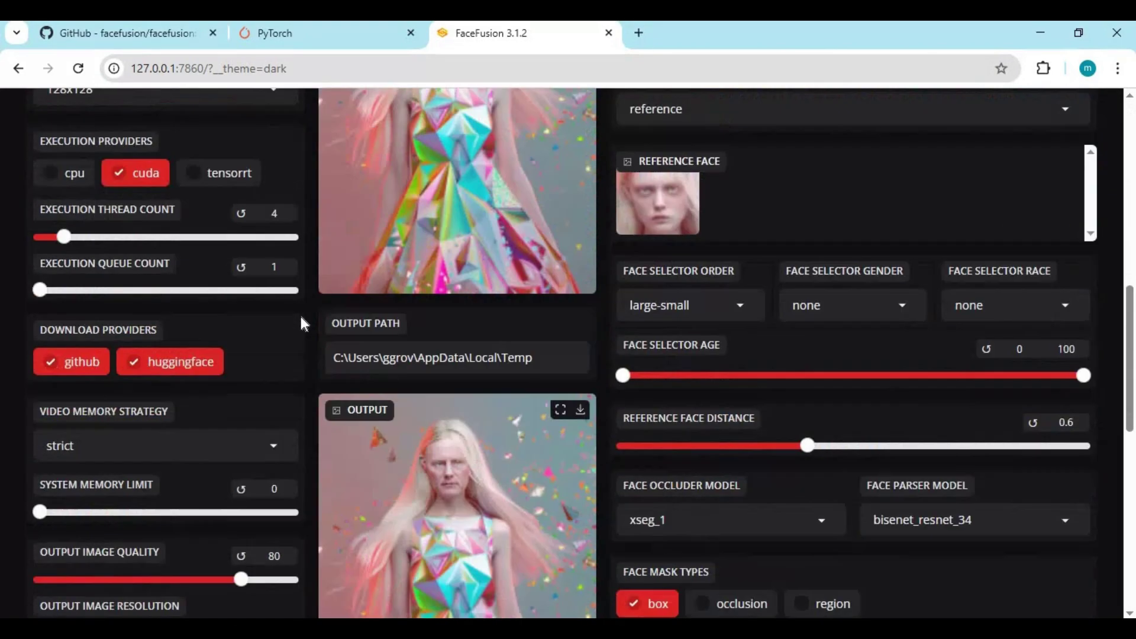